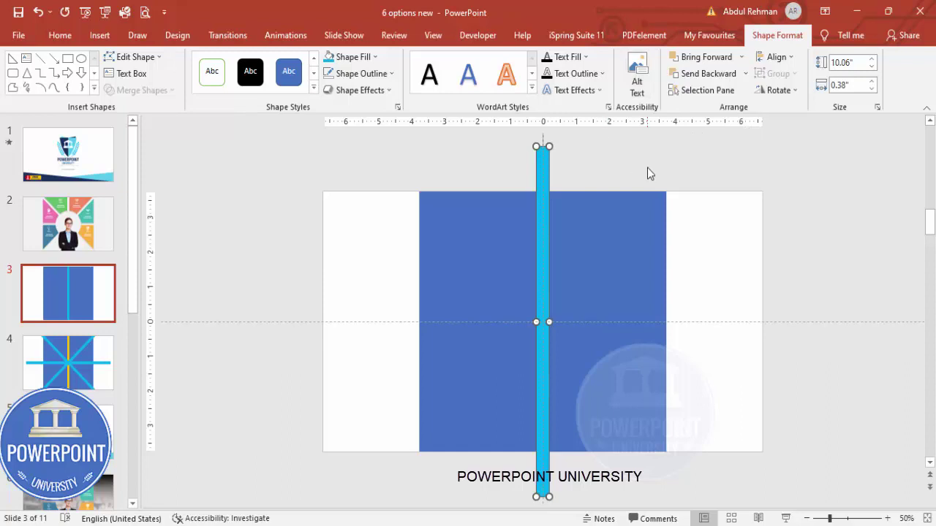
Duplicate the vertical bar and rotate the copy to run diagonally across the square.
key(ctrl+d)
key(alt+Right)
key(alt+Right)
key(alt+Right)
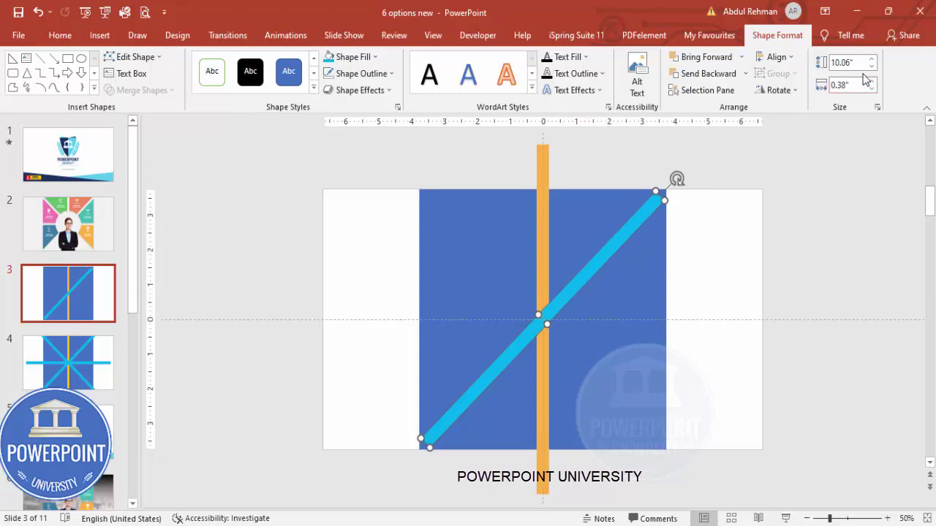
Lengthen the diagonal bar to 12.6" and centre it horizontally and vertically on the slide.
drag(869, 63, 871, 63)
click(777, 57)
click(797, 92)
click(776, 57)
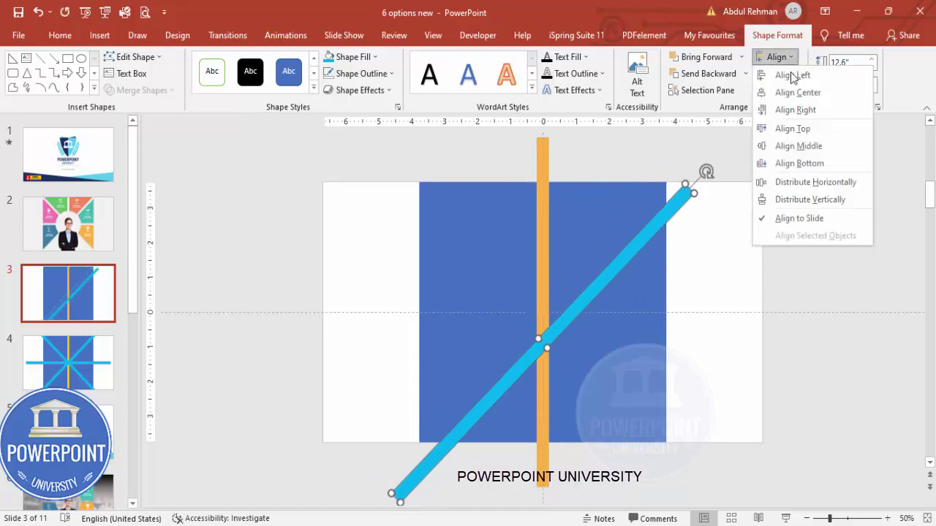
click(804, 145)
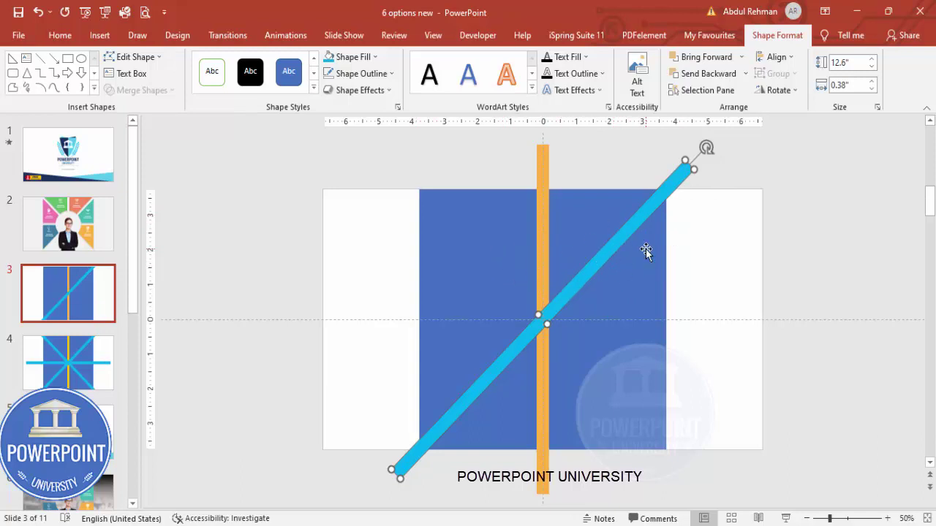
Add centred bar copies rotated horizontal and onto the opposite diagonal, forming an eight-spoke star.
key(ctrl+d)
click(776, 57)
click(777, 57)
click(776, 57)
click(802, 149)
key(alt+Right)
key(alt+Right)
key(alt+Right)
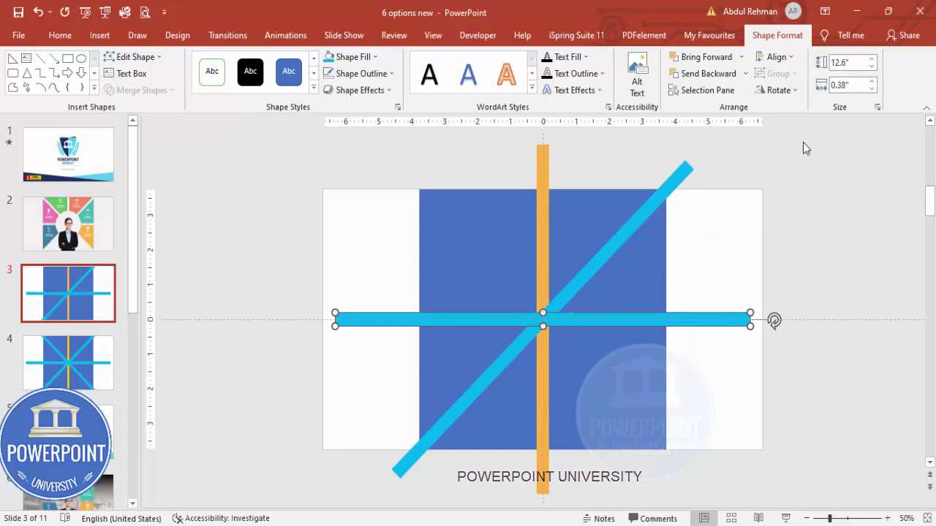
key(alt+Right)
key(alt+Right)
key(alt+Right)
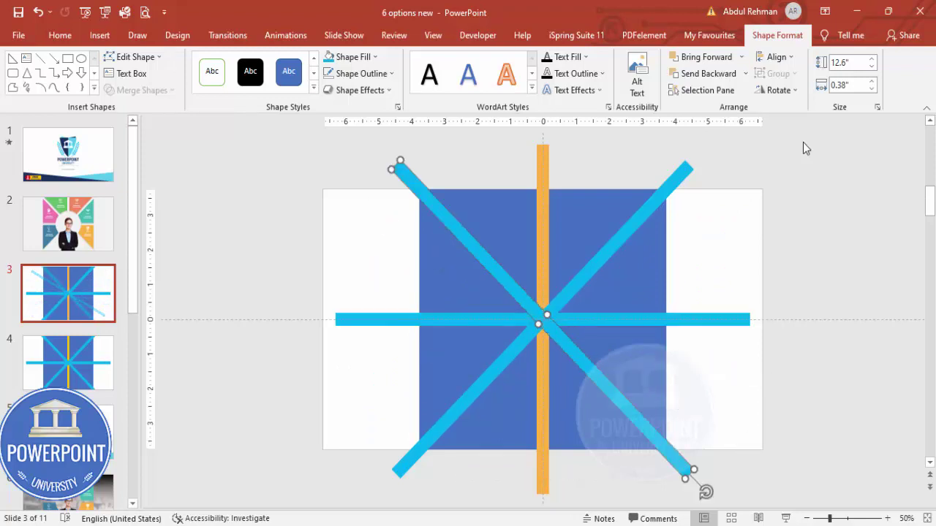
click(742, 174)
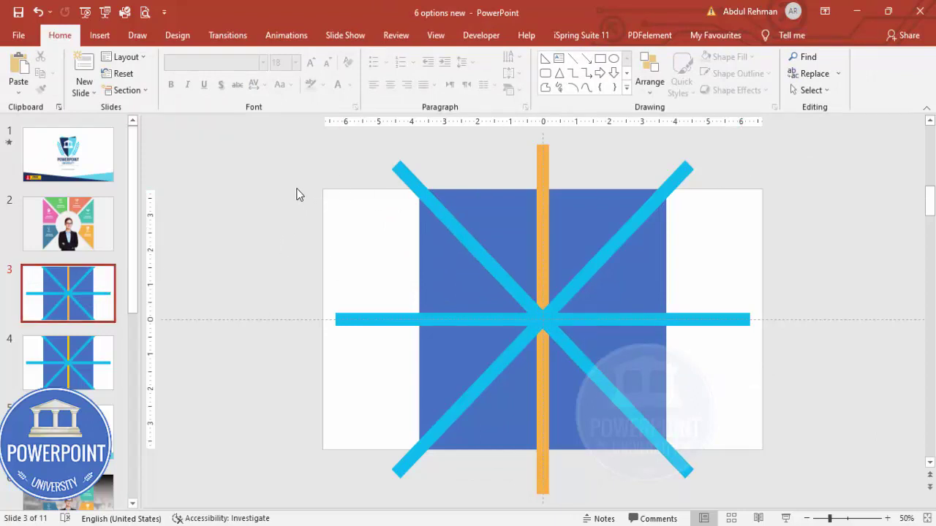
Duplicate slide 3 as a backup slide 4, then return to slide 3 and select all its shapes.
right_click(84, 294)
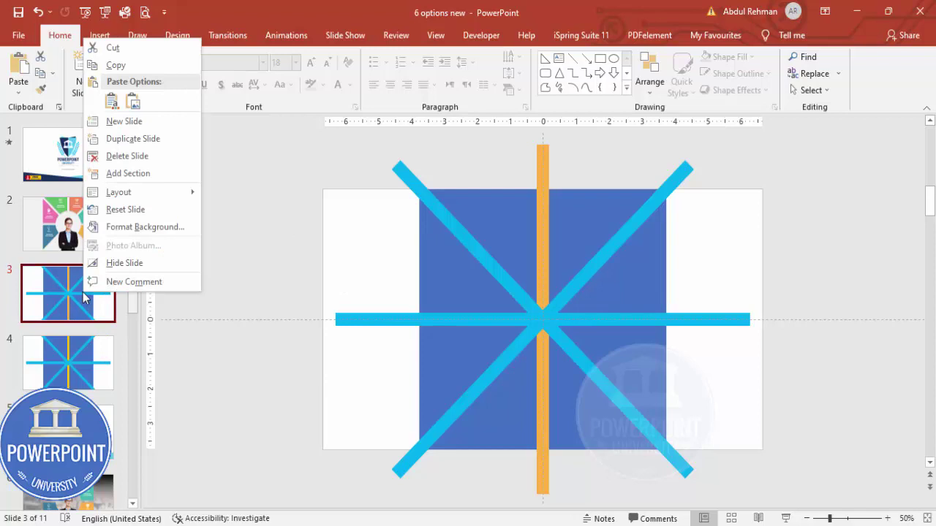
click(146, 139)
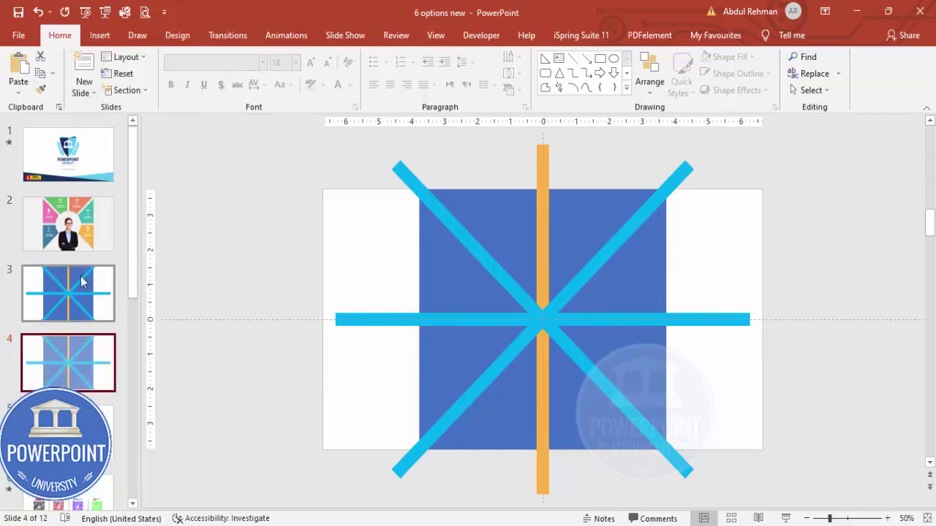
click(92, 305)
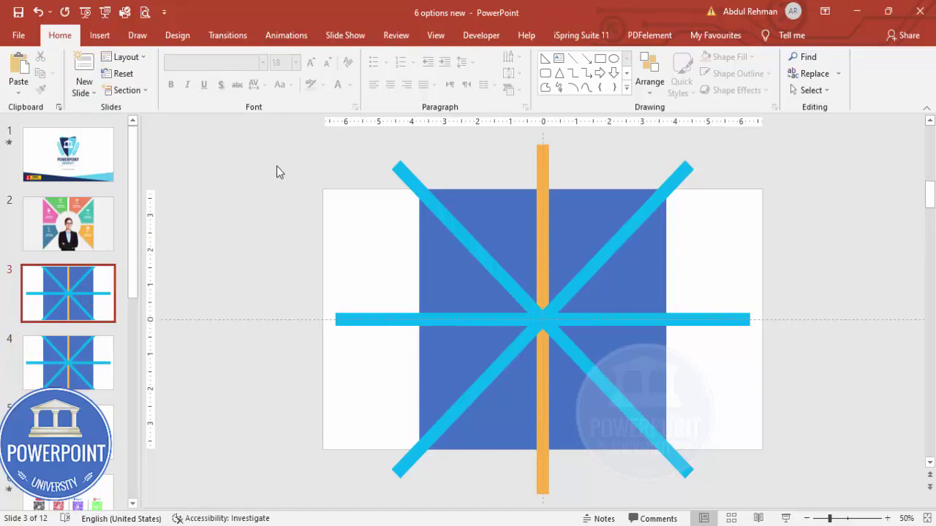
key(ctrl+a)
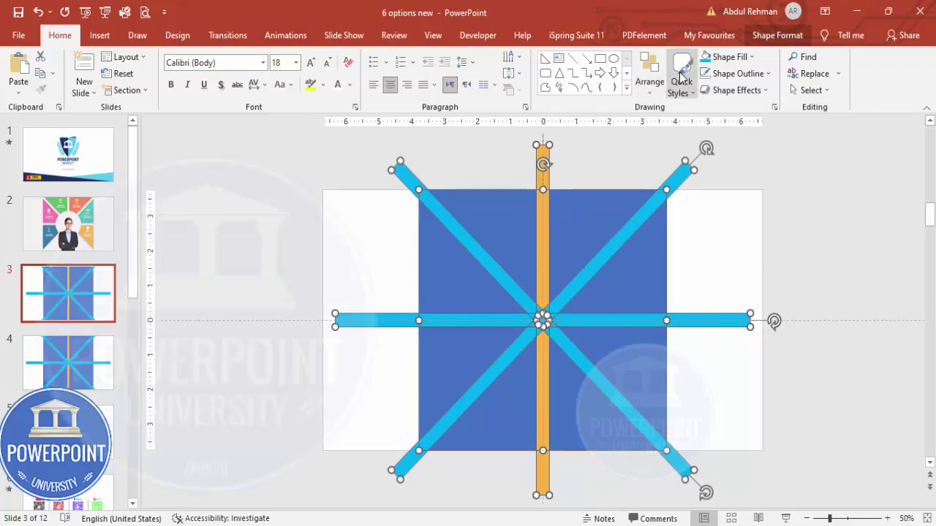
Fragment the square and the four crossing bars with Merge Shapes.
click(777, 35)
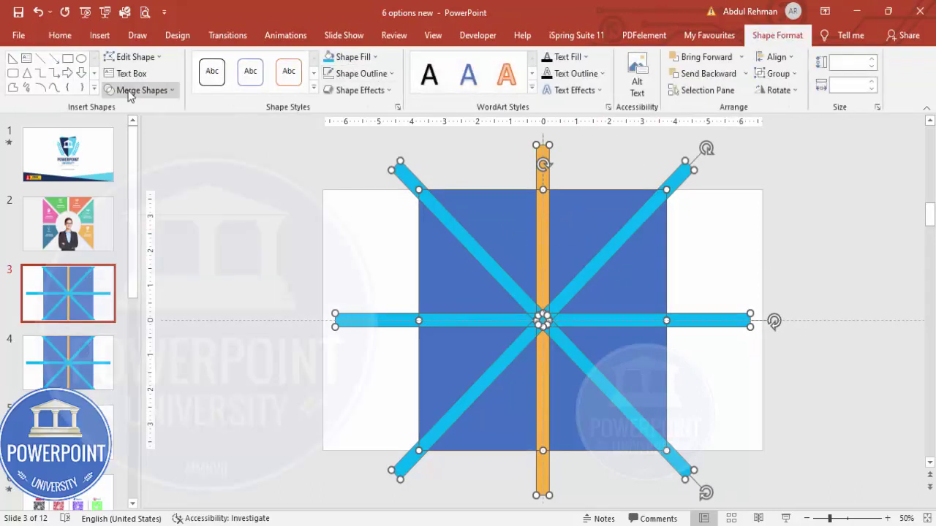
click(141, 90)
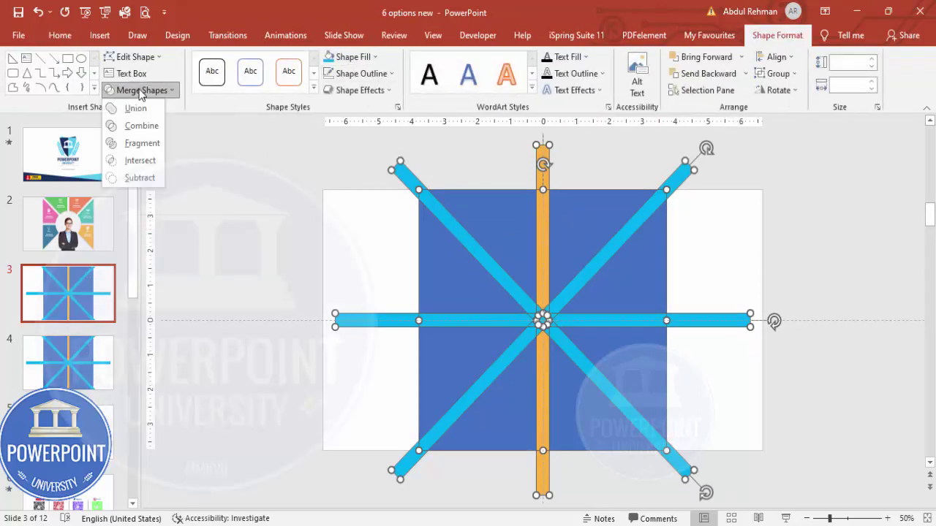
click(142, 145)
click(677, 284)
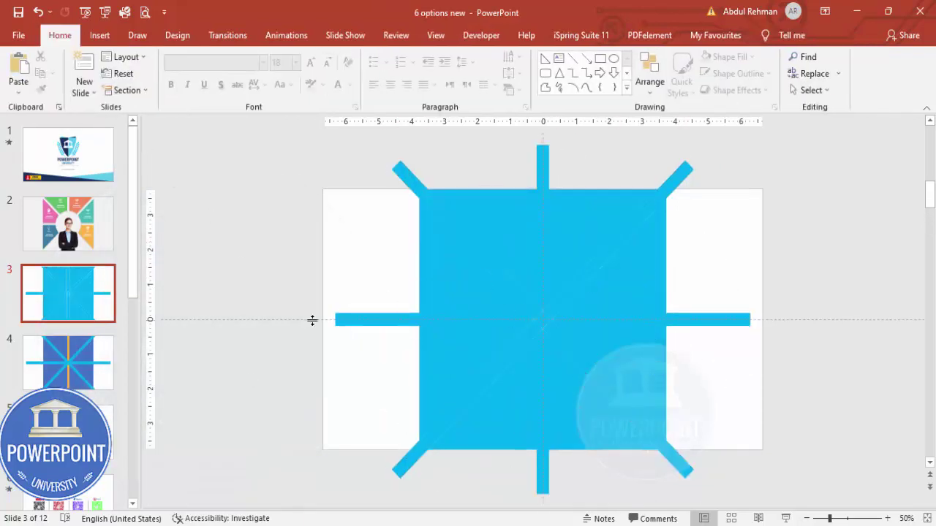
Delete the outer bar fragments around the edges of the square.
click(398, 337)
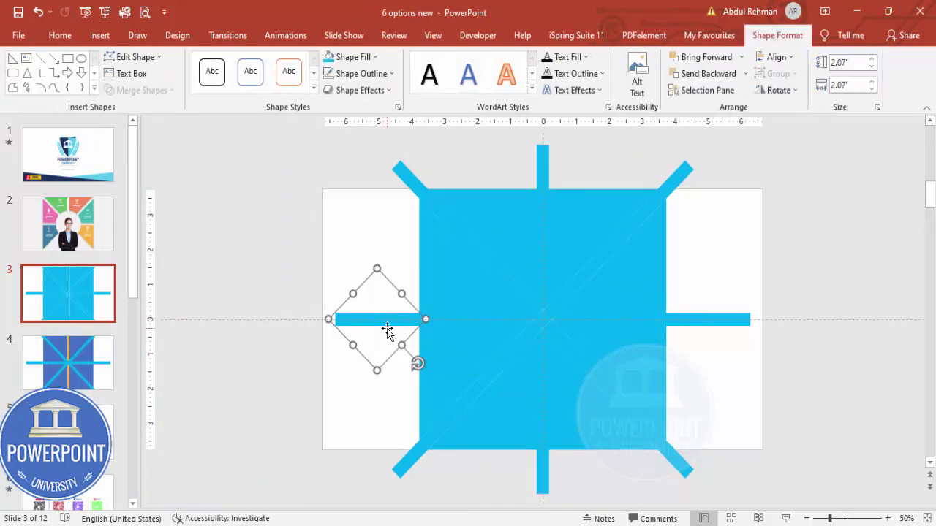
key(Delete)
click(413, 183)
key(Delete)
click(541, 167)
key(Delete)
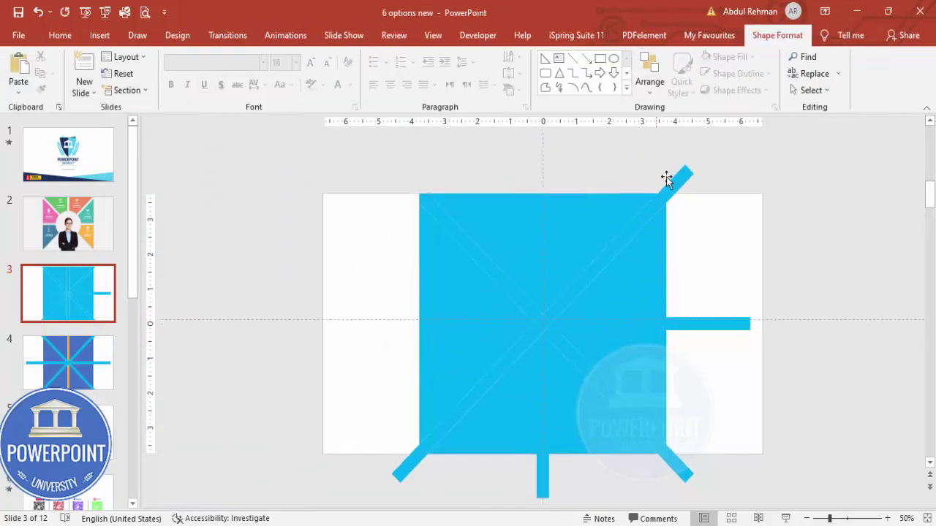
click(687, 176)
key(Delete)
click(724, 322)
key(Delete)
click(683, 462)
key(Delete)
click(542, 479)
key(Delete)
click(411, 460)
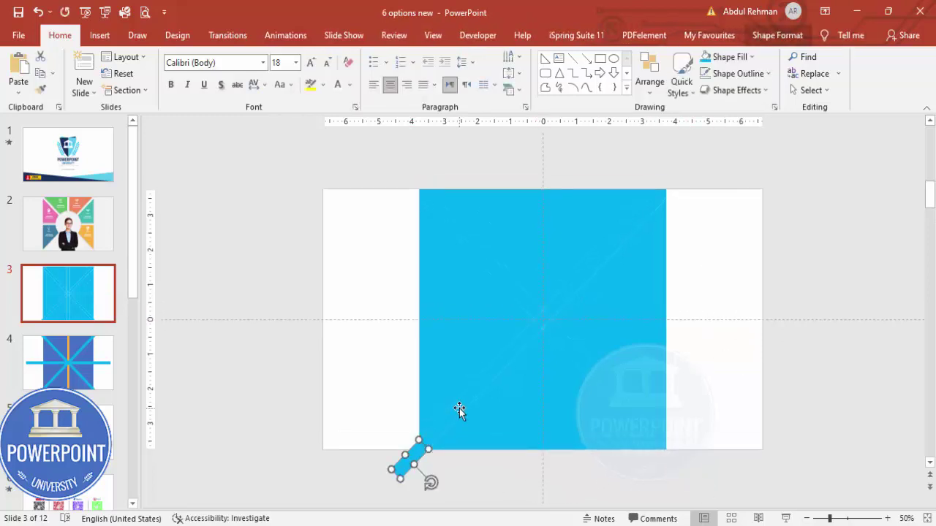
key(Delete)
click(432, 433)
key(Delete)
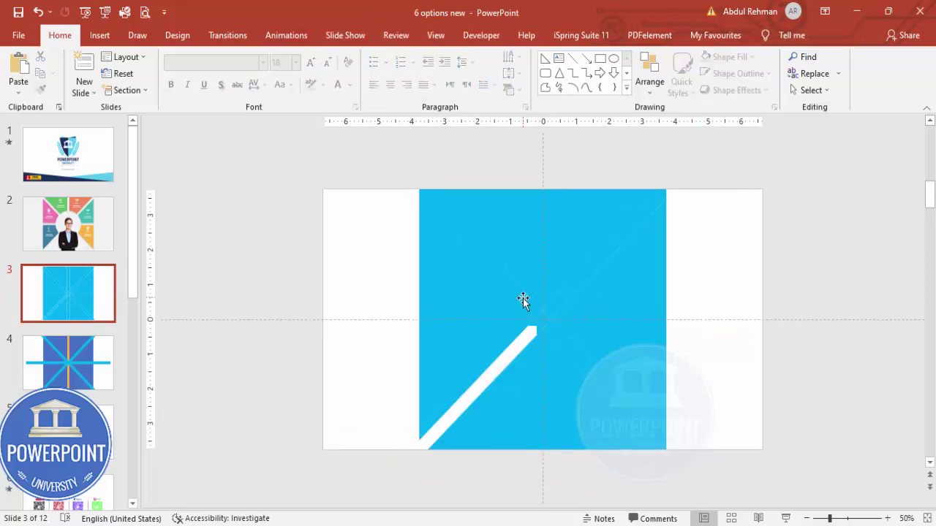
Delete the inner bar strips and the small star pieces at the centre.
click(523, 300)
key(Delete)
click(490, 317)
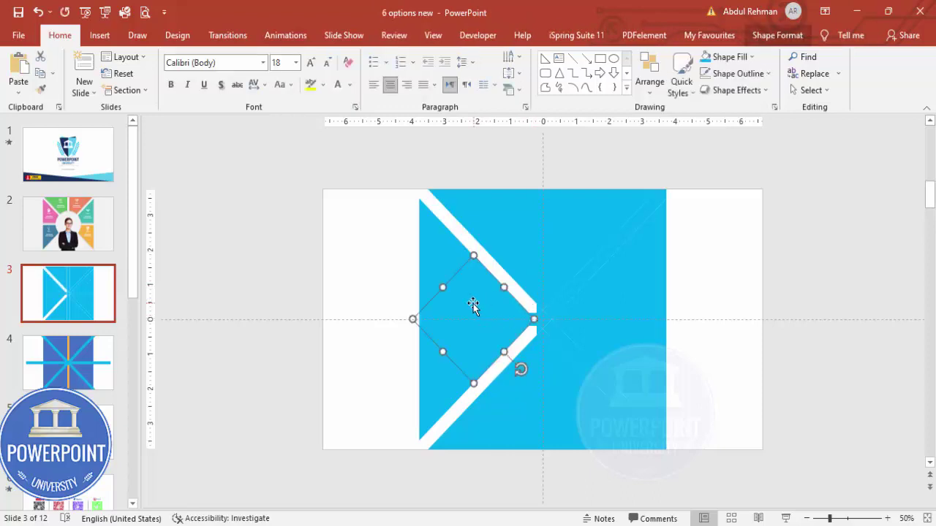
key(Delete)
click(542, 236)
key(Delete)
click(582, 269)
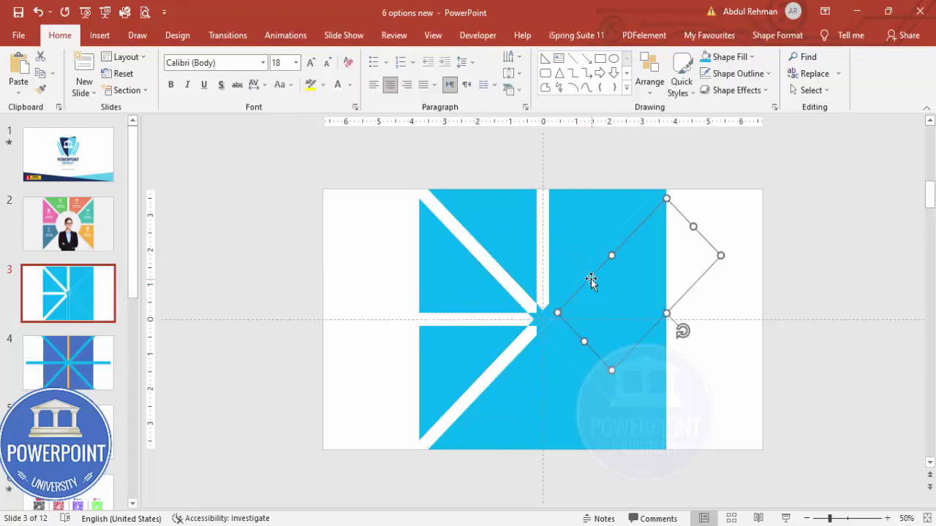
key(Delete)
click(581, 340)
key(Delete)
click(609, 323)
key(Delete)
click(552, 376)
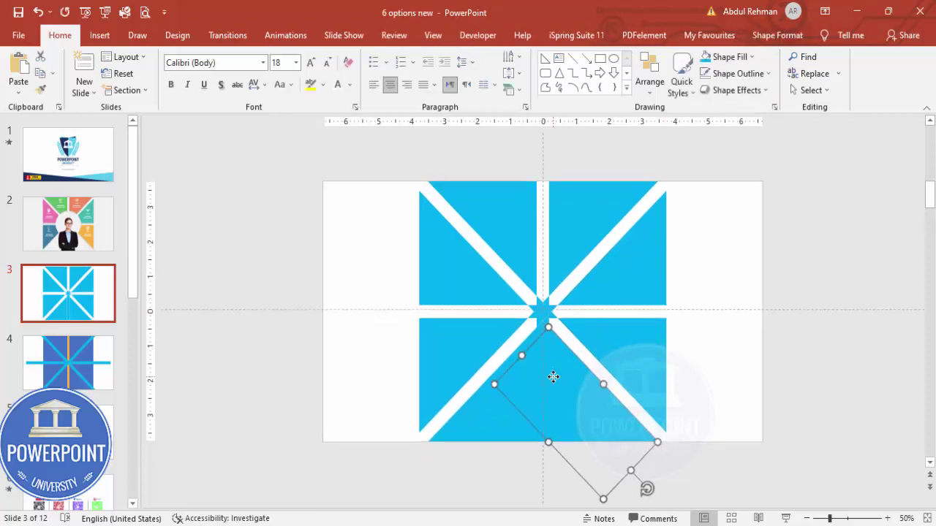
key(Delete)
click(525, 399)
key(Delete)
click(539, 403)
key(Delete)
drag(579, 393, 505, 286)
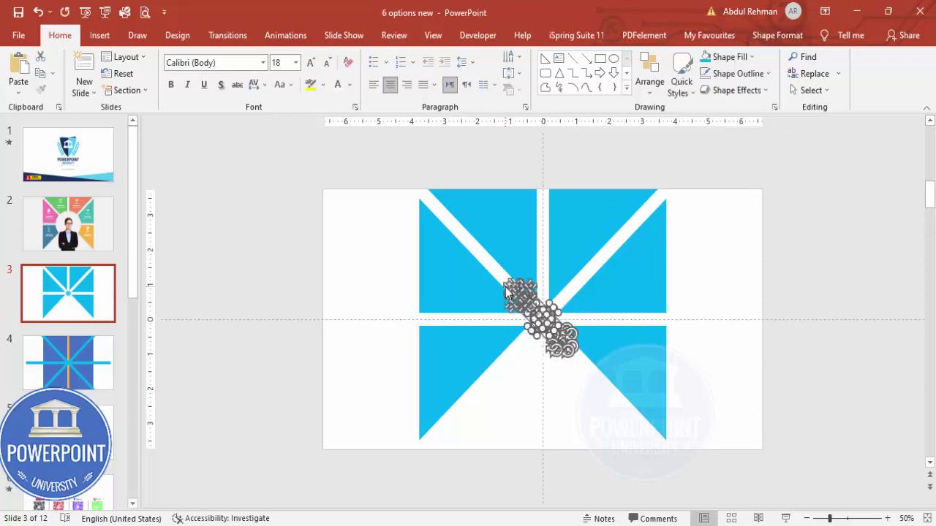
key(Delete)
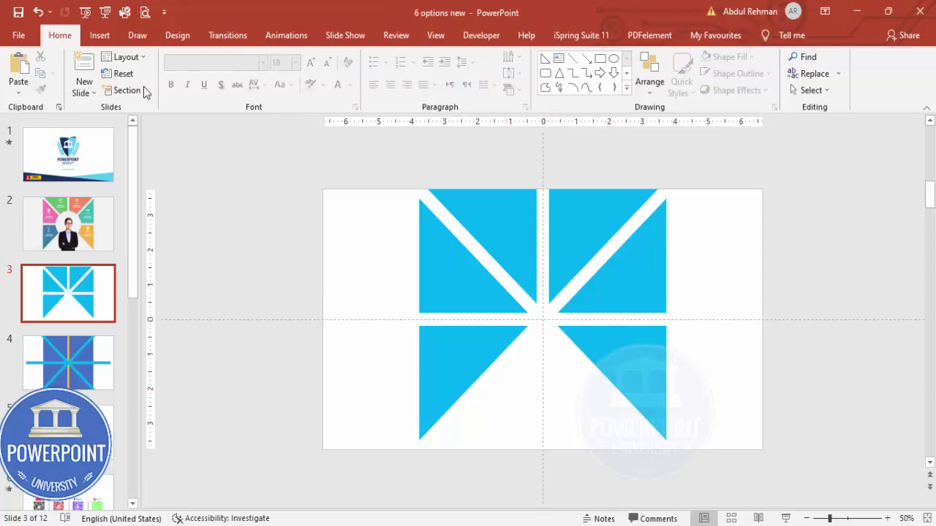
click(100, 35)
Draw a blue oval circle over the slide centre with no outline.
click(222, 97)
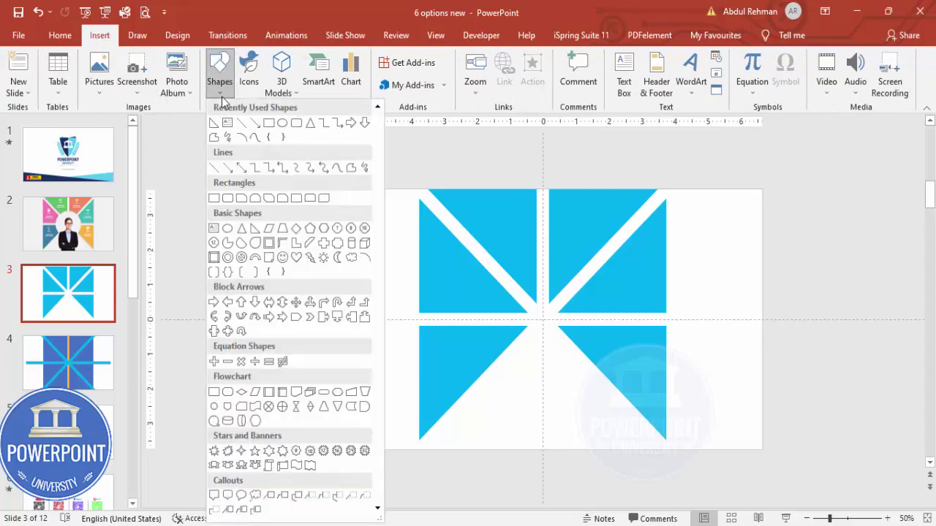
click(214, 232)
drag(524, 294, 602, 394)
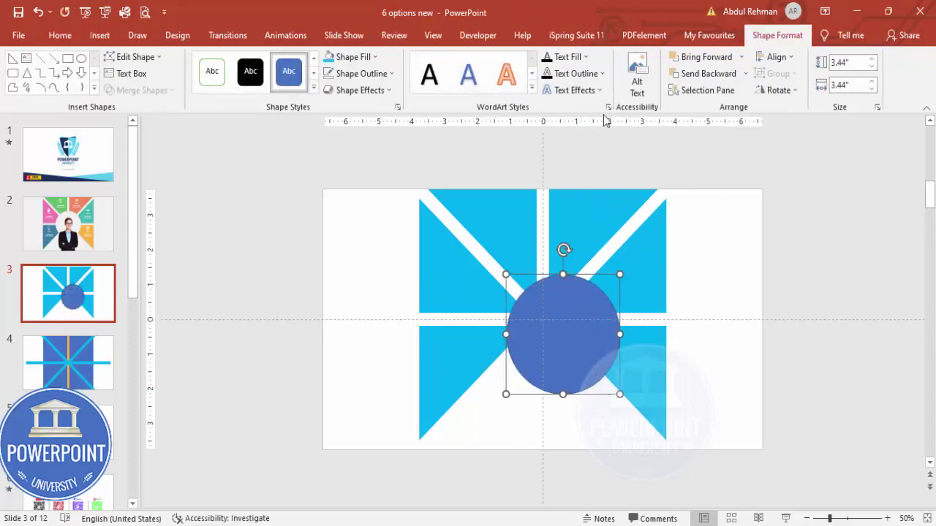
click(374, 73)
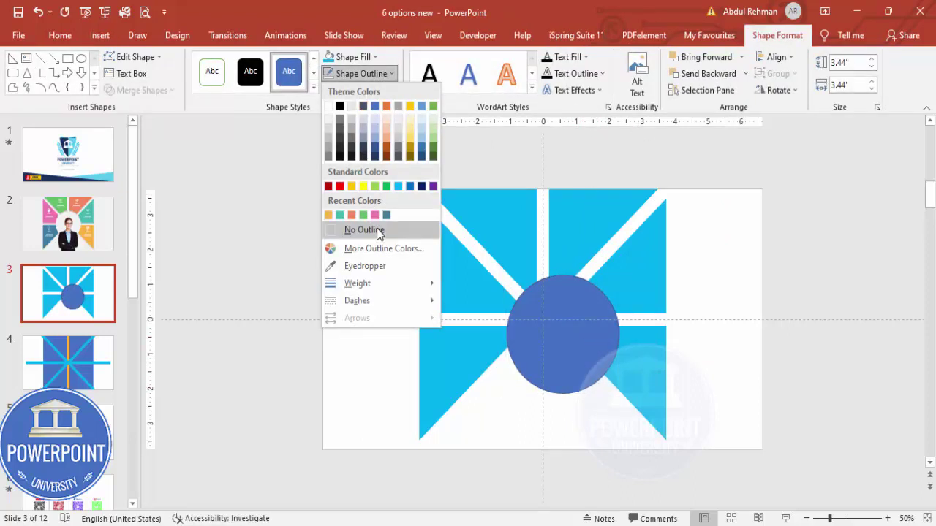
click(352, 229)
Centre the circle vertically, enlarge it to 3.88 inches, and select every shape in the design.
click(776, 56)
key(Escape)
click(776, 56)
click(799, 141)
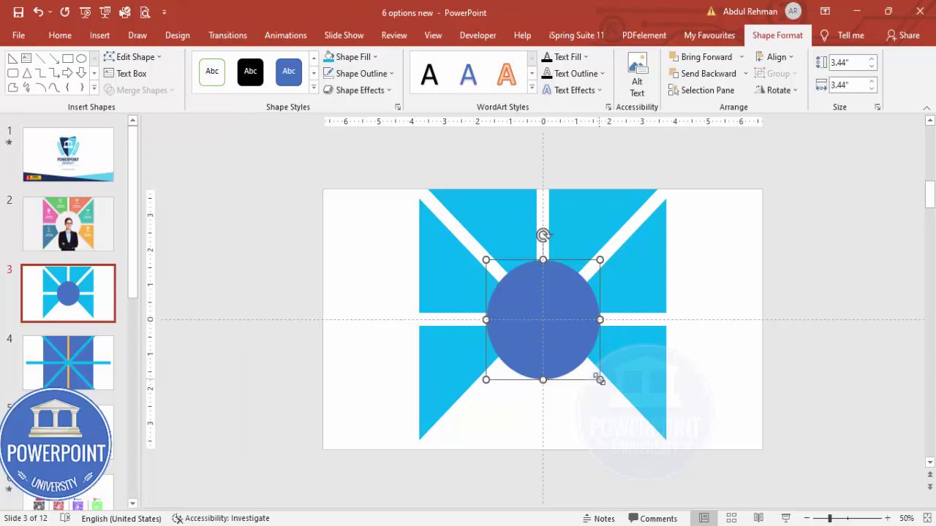
drag(599, 380, 606, 386)
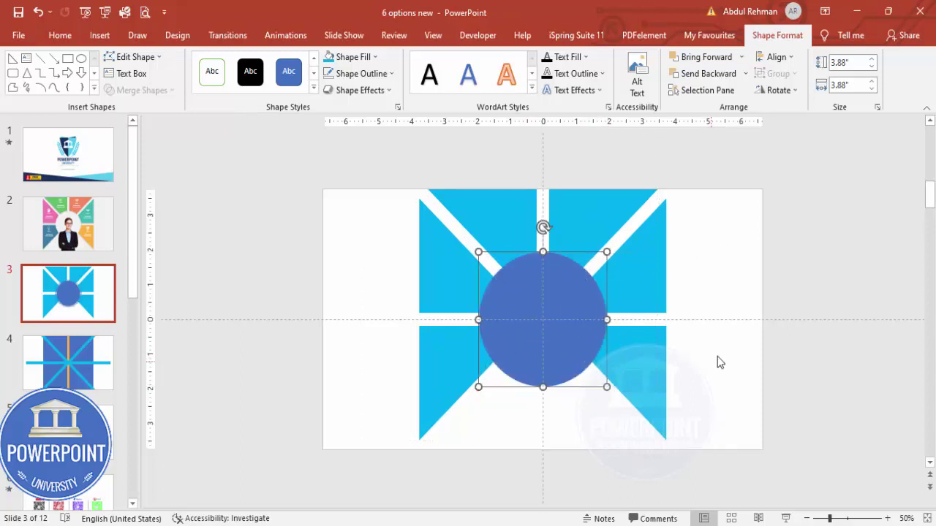
click(747, 351)
drag(352, 162, 760, 483)
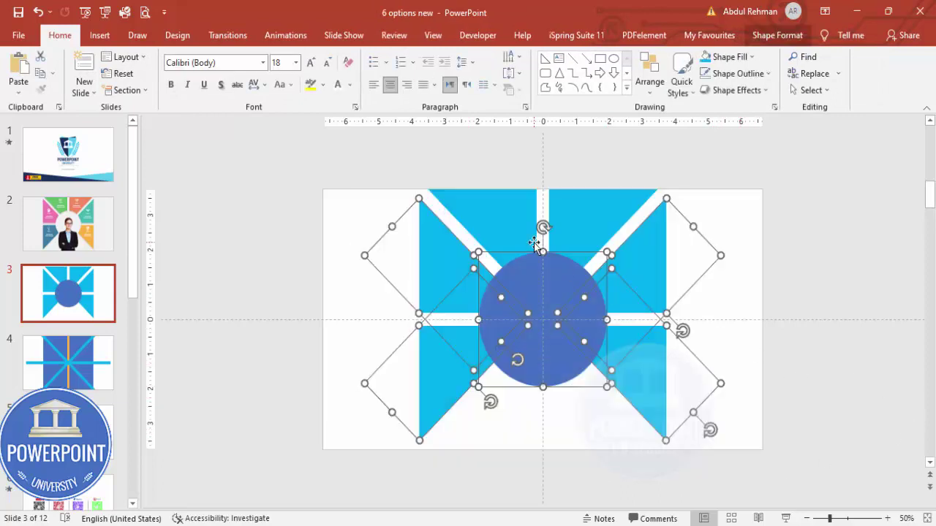
key(ctrl+v)
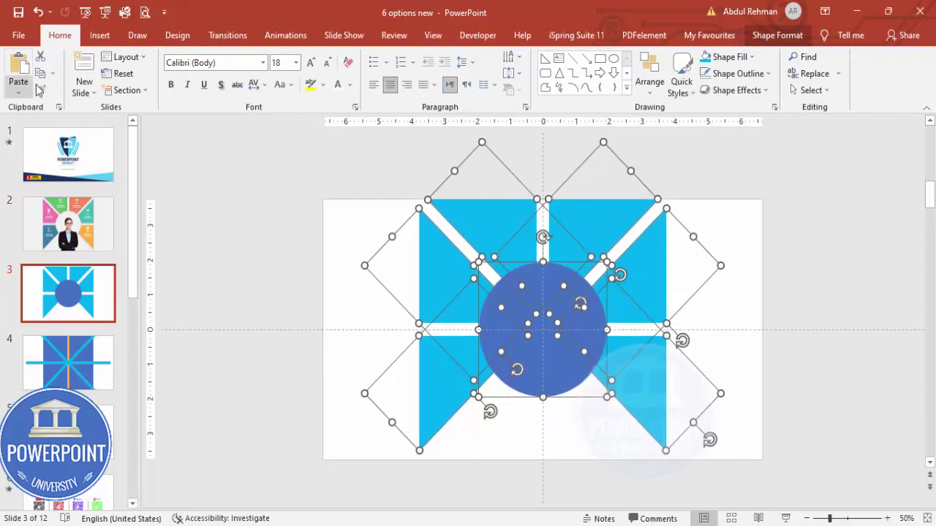
Fragment the wedges and the overlapping circle with Merge Shapes.
click(777, 35)
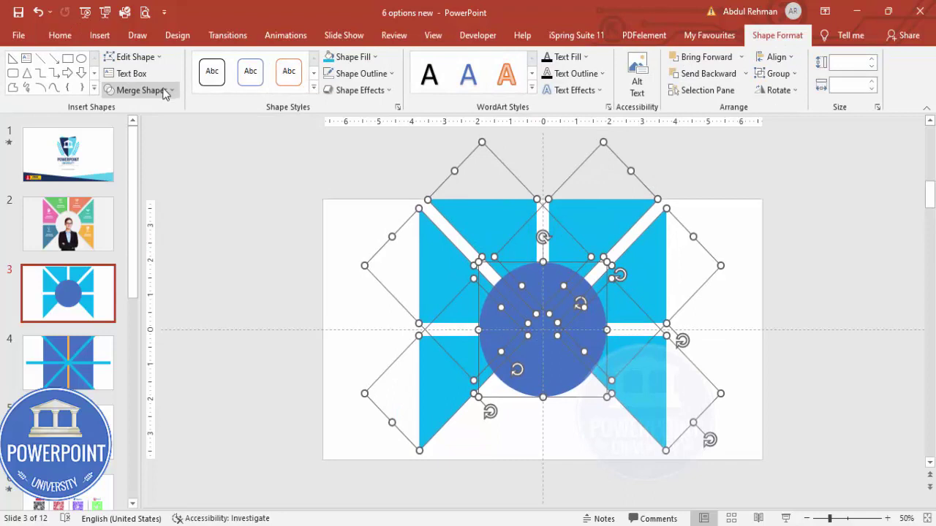
click(165, 91)
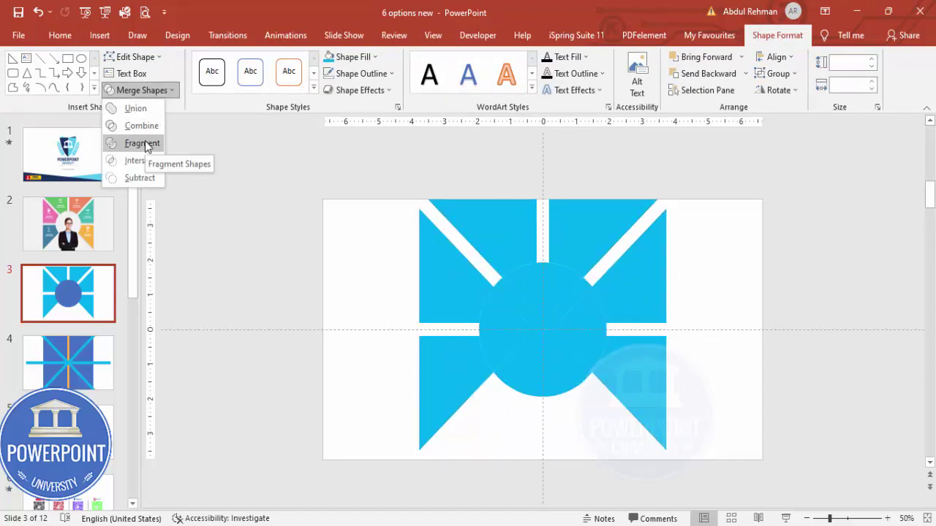
click(144, 143)
click(248, 206)
Delete the seven small central fragments, leaving a round hole among the wedges.
click(508, 305)
key(Delete)
click(503, 329)
key(Delete)
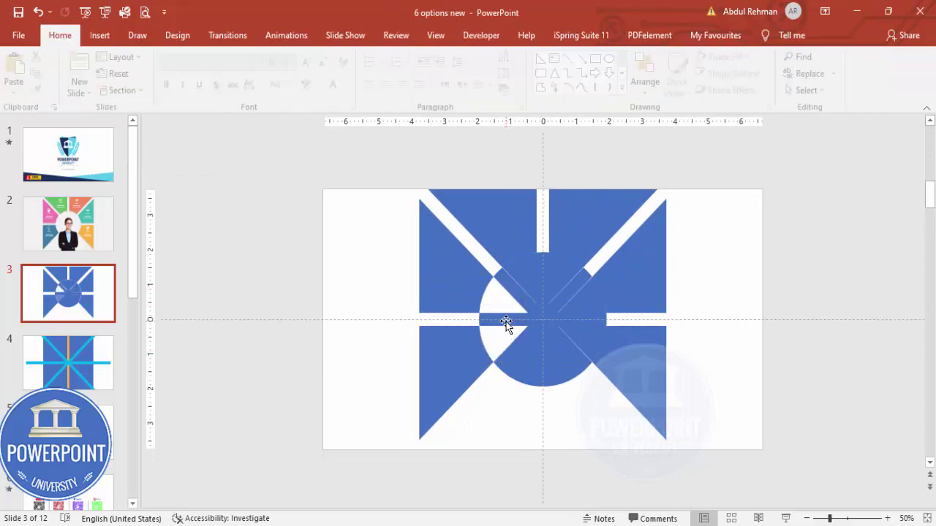
click(524, 364)
key(Delete)
click(539, 294)
key(Delete)
click(560, 292)
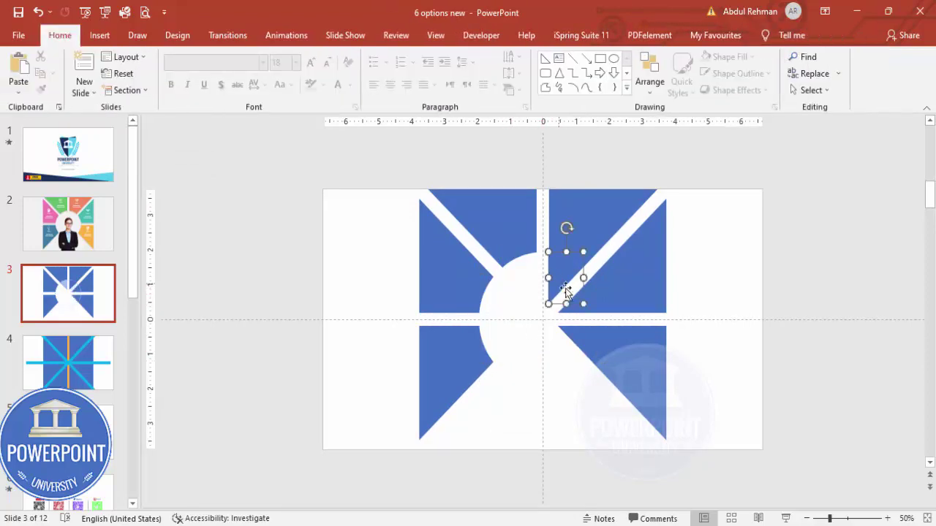
key(Delete)
click(575, 301)
key(Delete)
click(574, 357)
key(Delete)
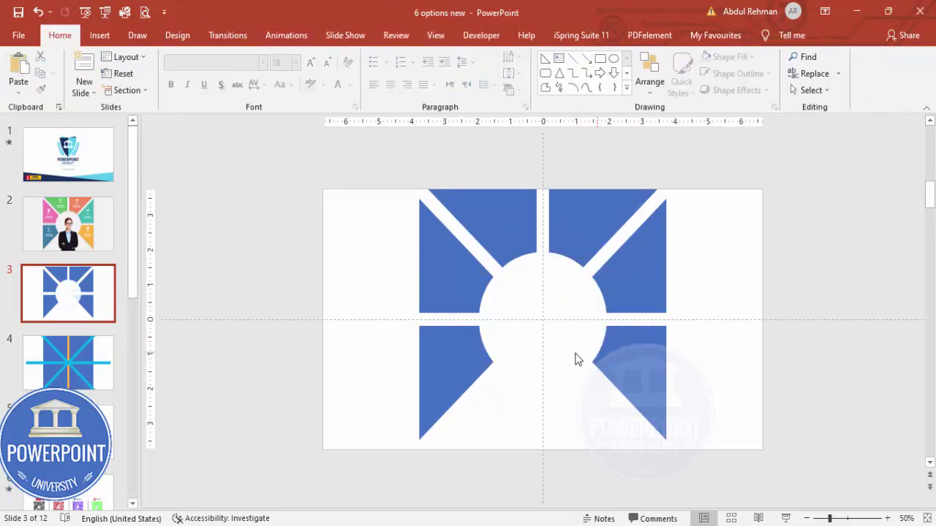
click(470, 360)
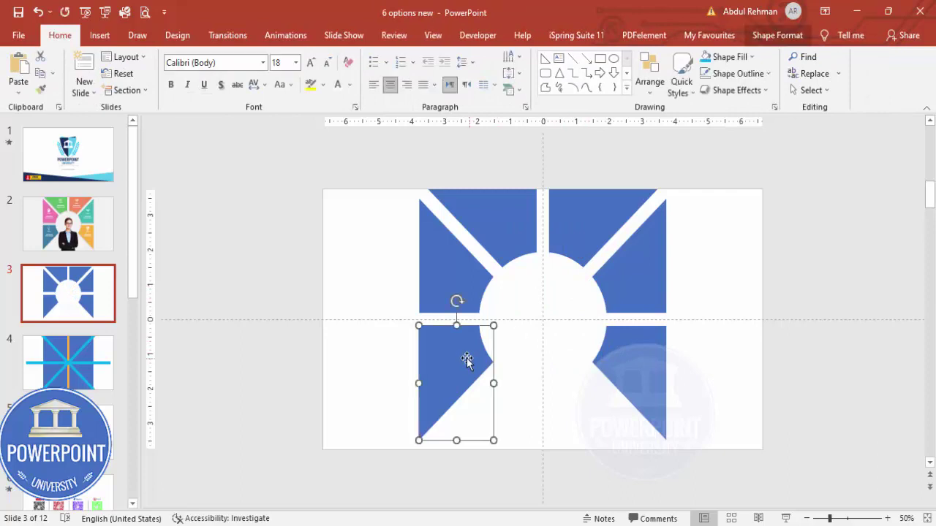
Fill the lower-left wedge dark teal, upper-left pink, and top-left green.
click(741, 59)
click(765, 202)
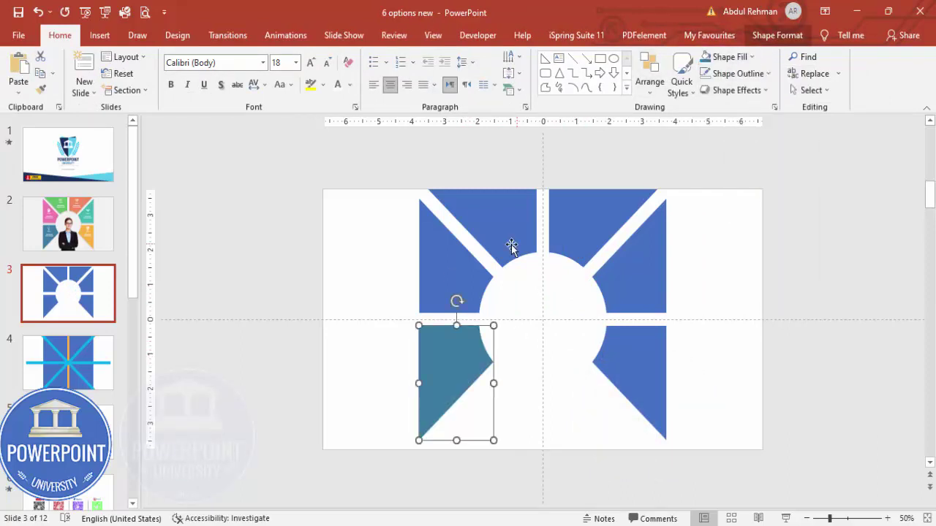
click(443, 271)
click(740, 57)
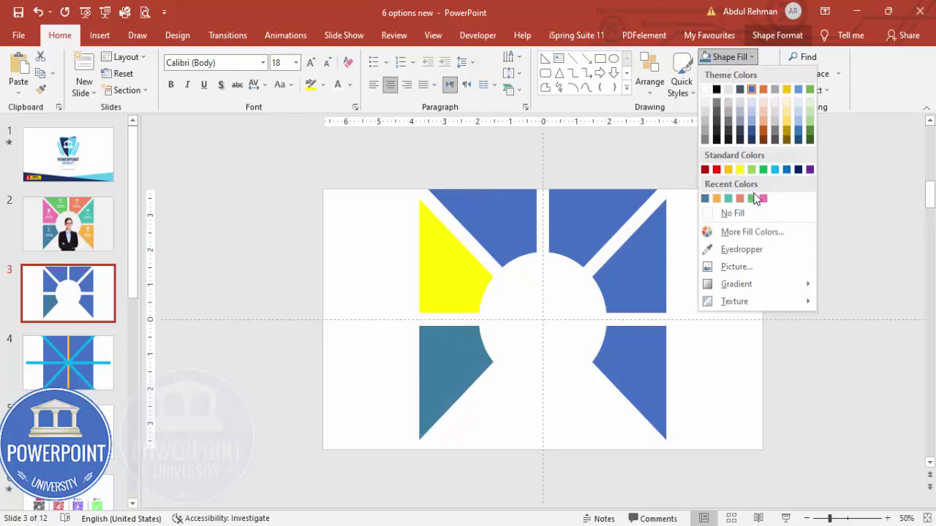
click(760, 200)
click(525, 214)
click(741, 57)
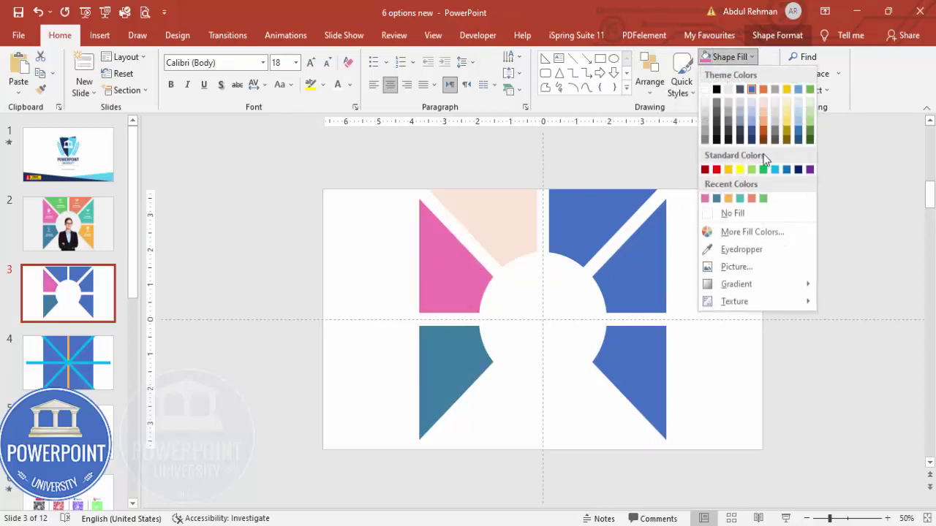
click(764, 202)
Fill the top-right wedge orange, upper-right teal, and lower-right golden orange.
click(612, 211)
click(740, 57)
click(760, 198)
click(643, 286)
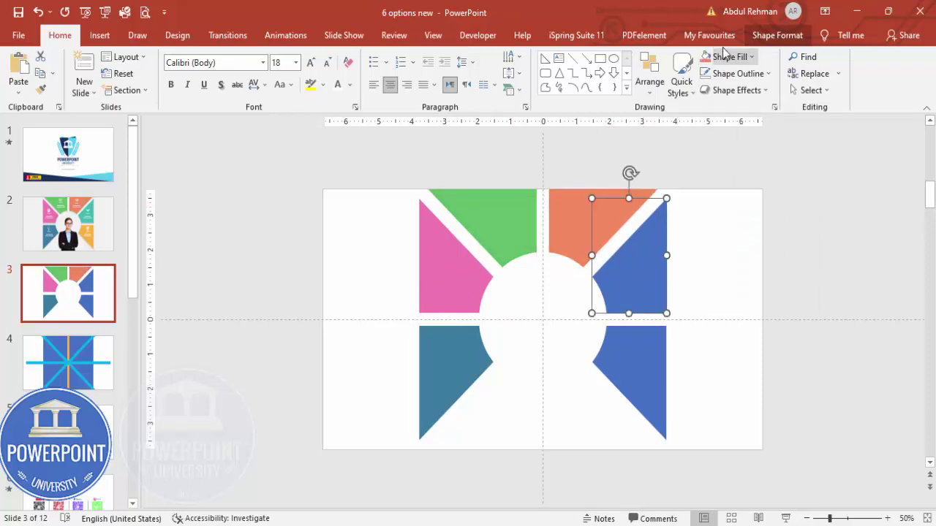
click(741, 58)
click(765, 202)
click(662, 352)
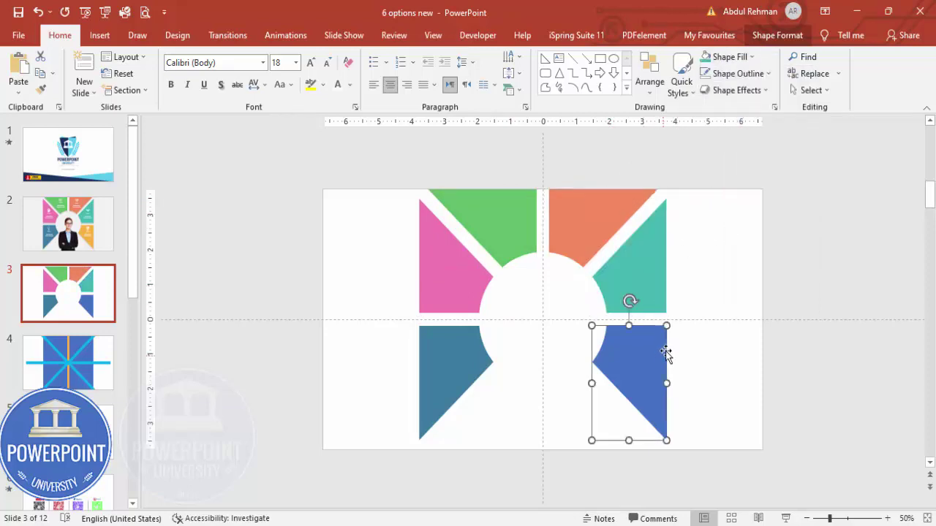
click(748, 58)
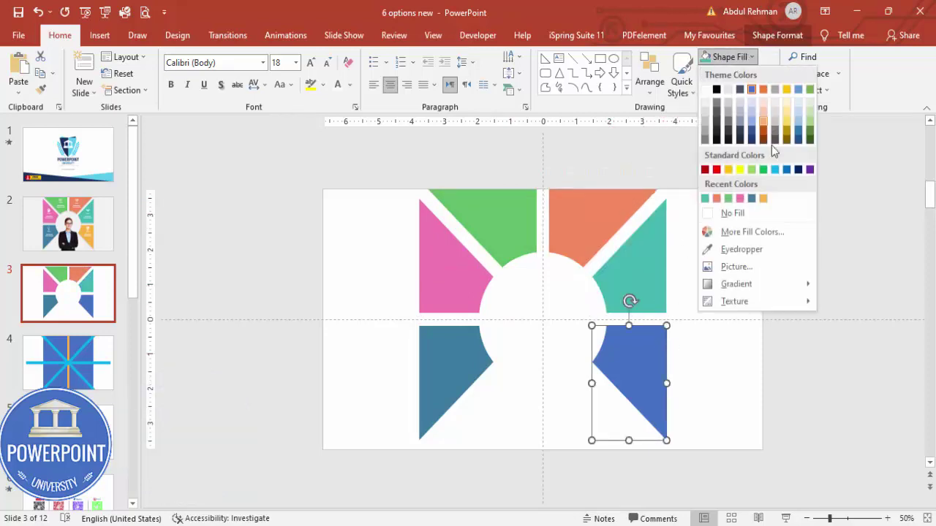
click(764, 199)
click(723, 268)
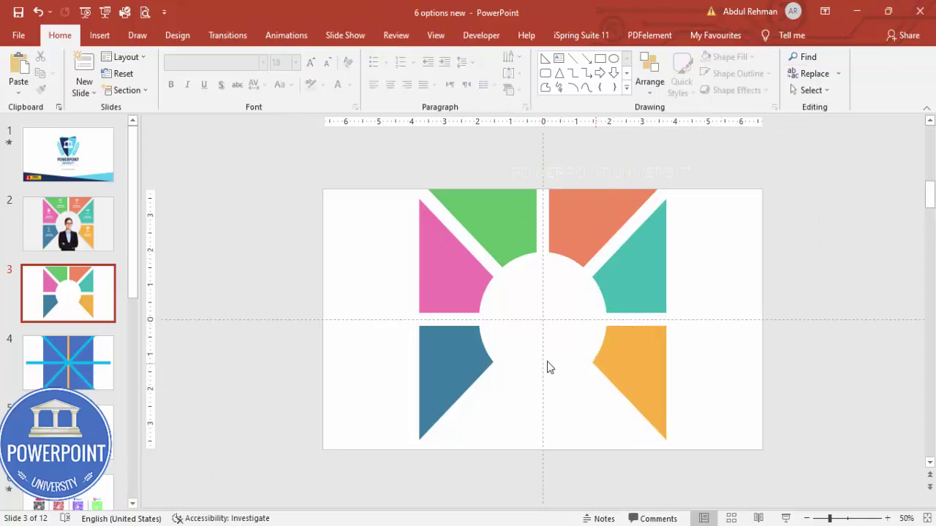
Paste the businesswoman portrait photo into the empty central circle.
click(99, 35)
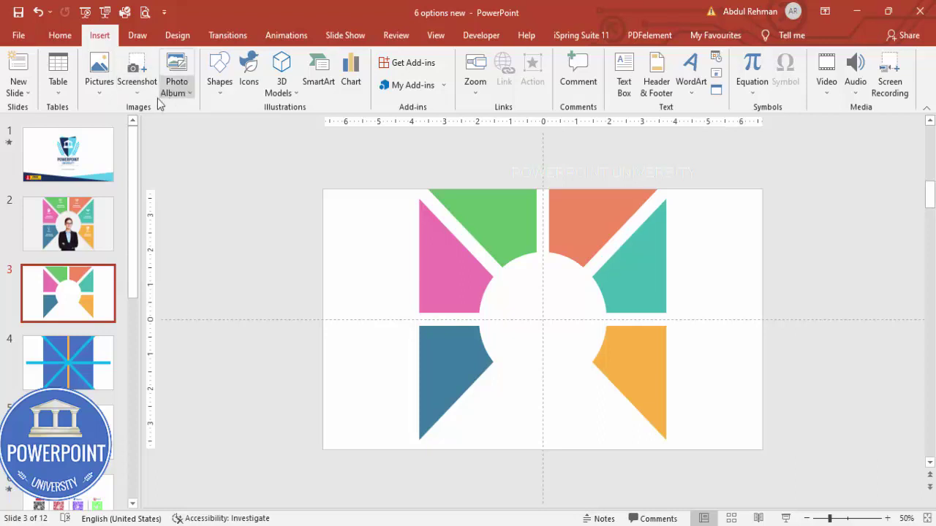
click(218, 89)
click(106, 93)
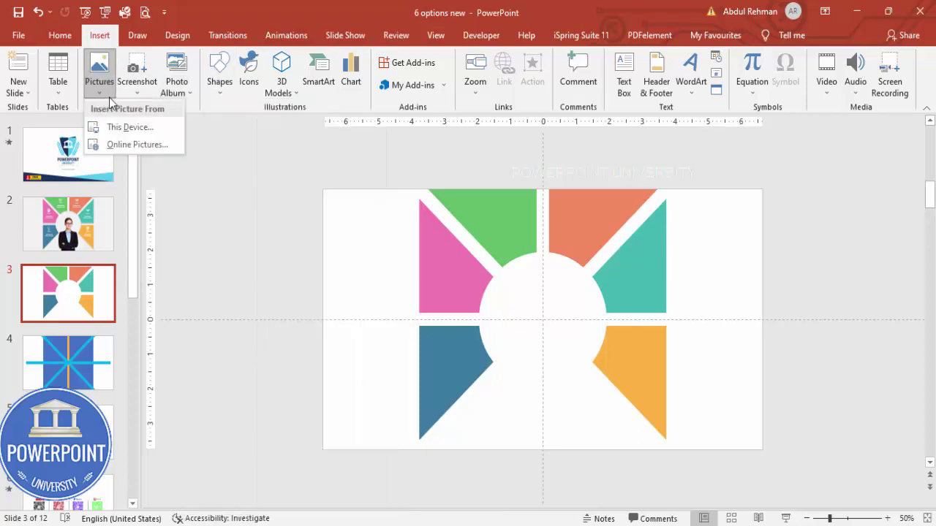
click(237, 219)
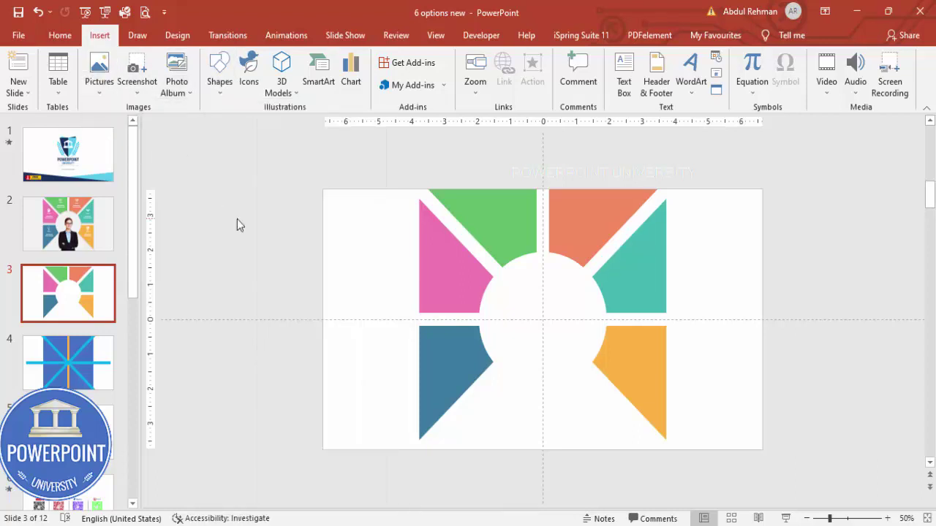
key(ctrl+v)
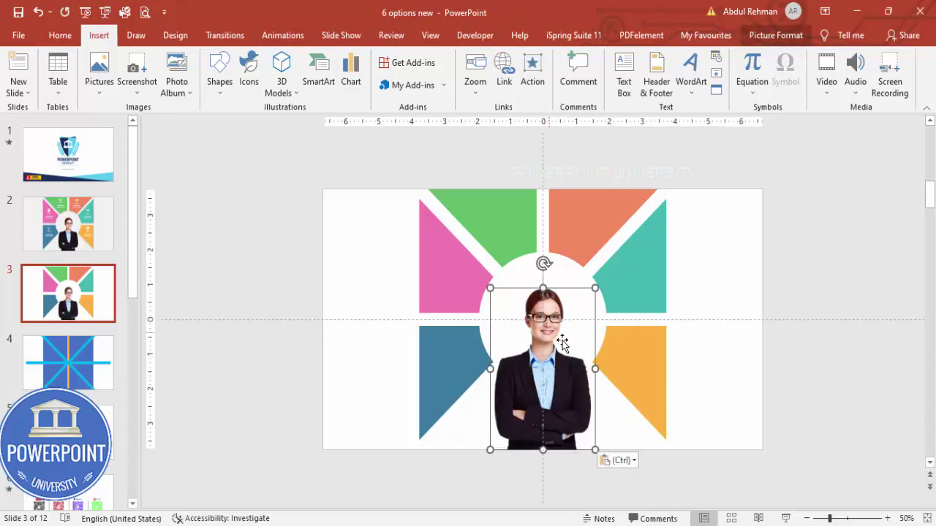
click(689, 349)
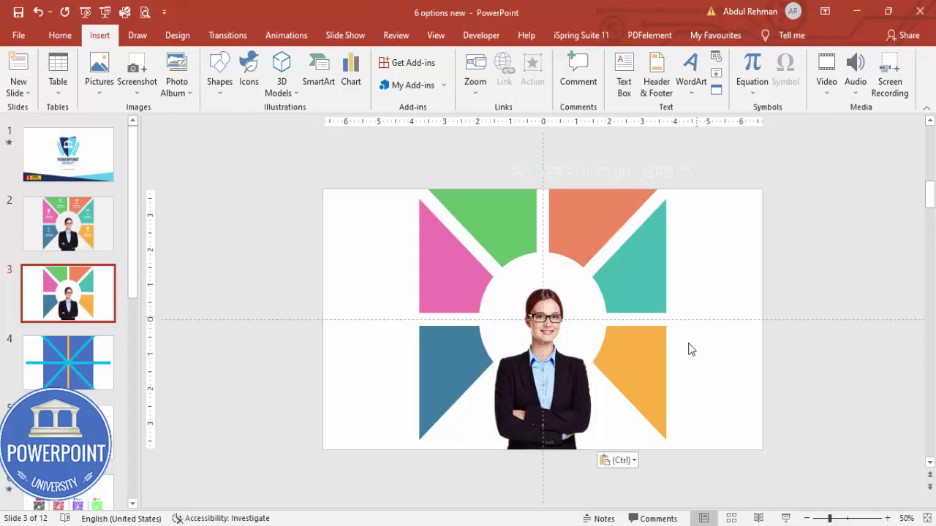
Select all six wedges, duplicate them to the right, and group the copy.
click(466, 375)
shift+click(454, 268)
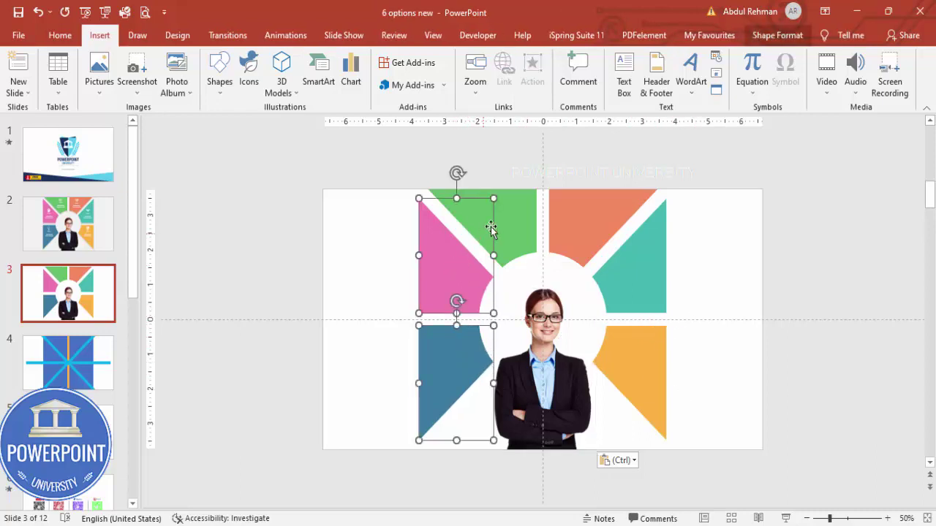
shift+click(505, 216)
shift+click(596, 216)
shift+click(642, 283)
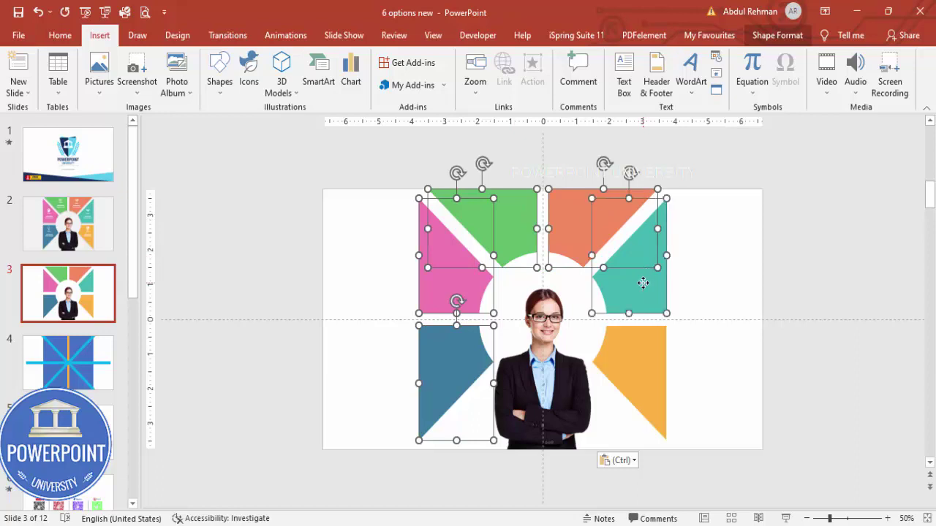
shift+click(644, 356)
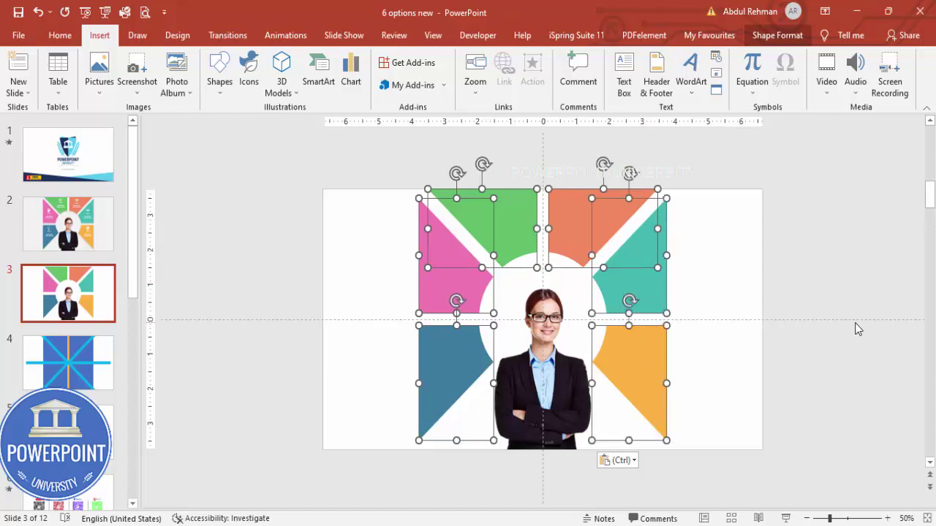
drag(652, 362, 749, 358)
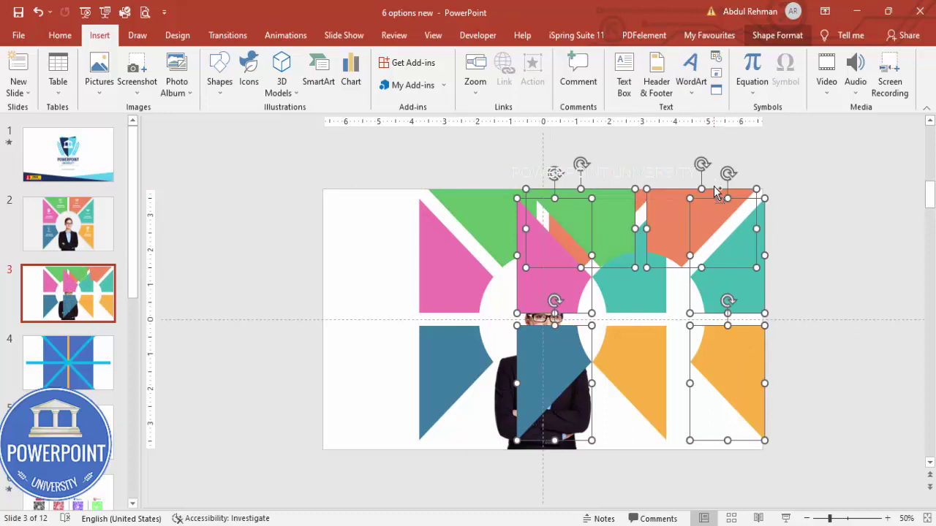
key(ctrl+g)
Give the grouped copy a solid black fill at 70% transparency.
right_click(724, 264)
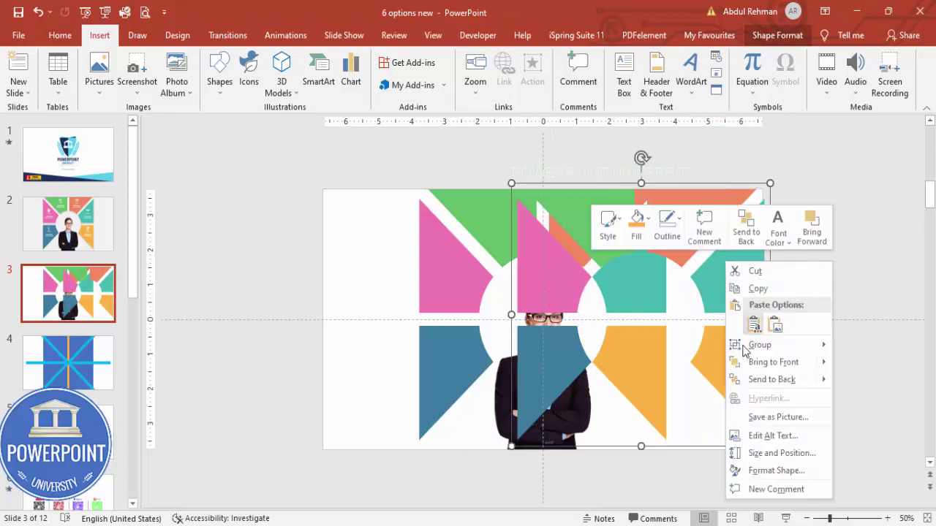
click(781, 471)
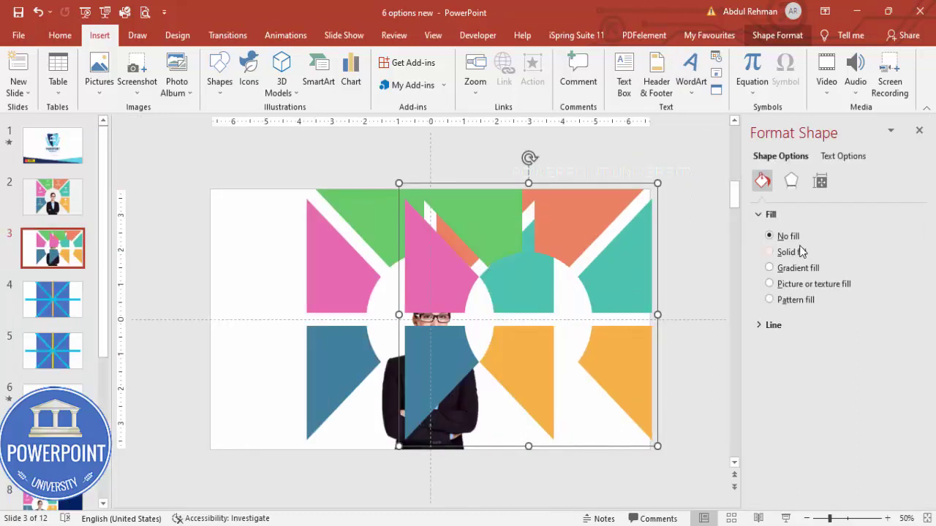
click(794, 253)
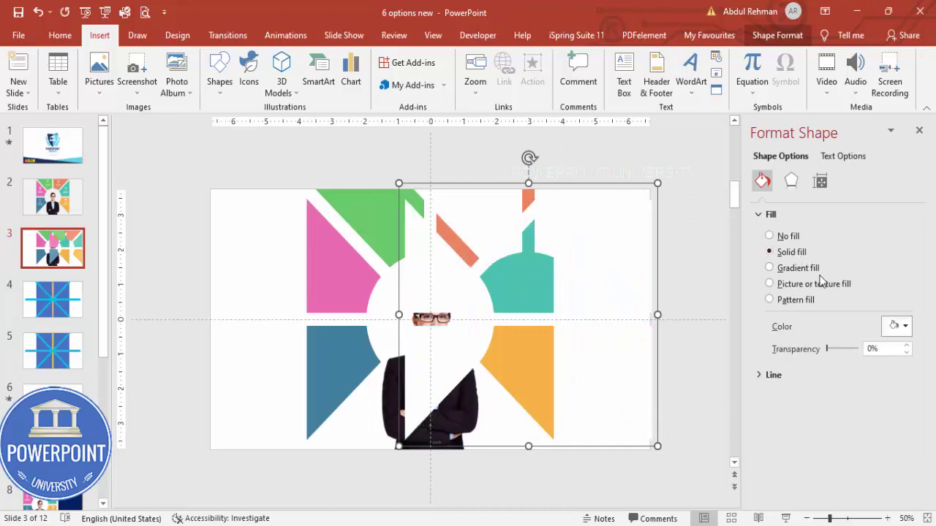
click(899, 327)
click(833, 361)
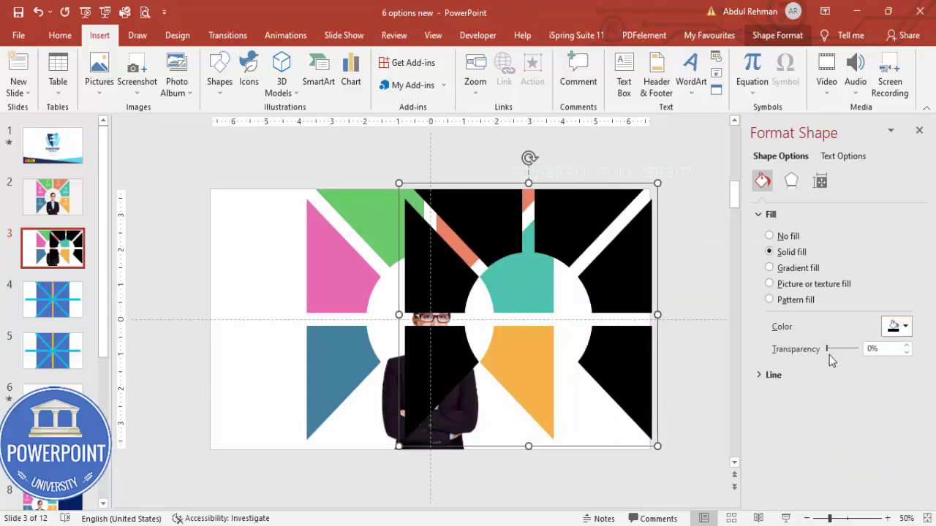
drag(827, 350, 849, 349)
Set the grey copy slightly offset over the wedges and send it behind them.
drag(604, 274, 513, 273)
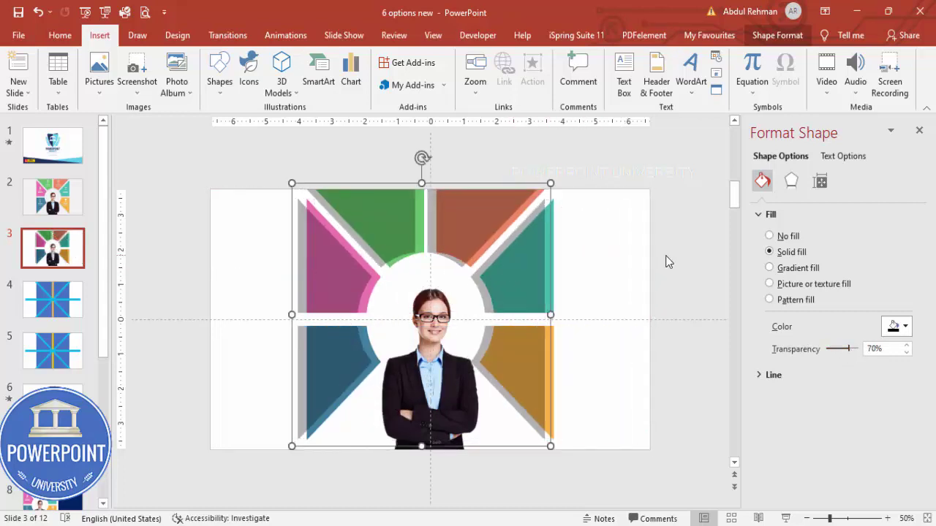
key(Right)
key(Down)
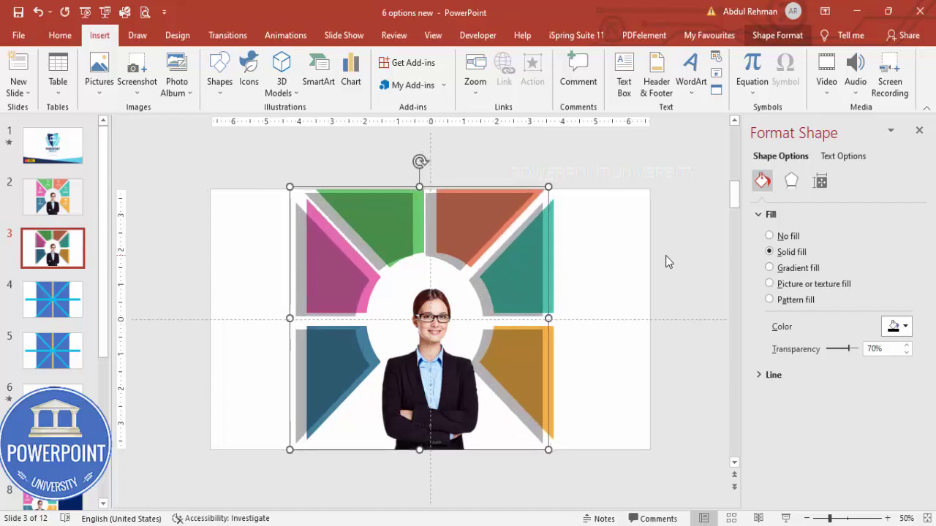
key(Right)
key(Up)
key(Up)
key(Up)
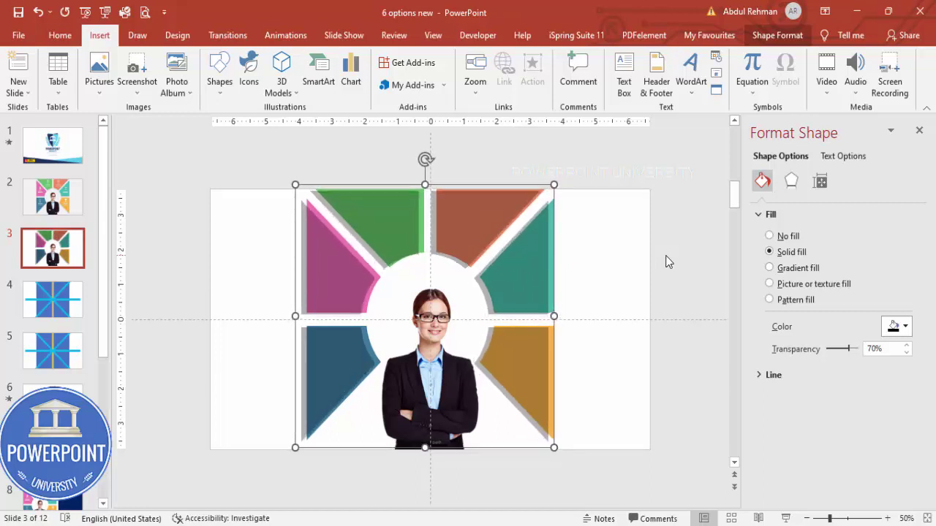
click(777, 35)
click(745, 73)
click(702, 108)
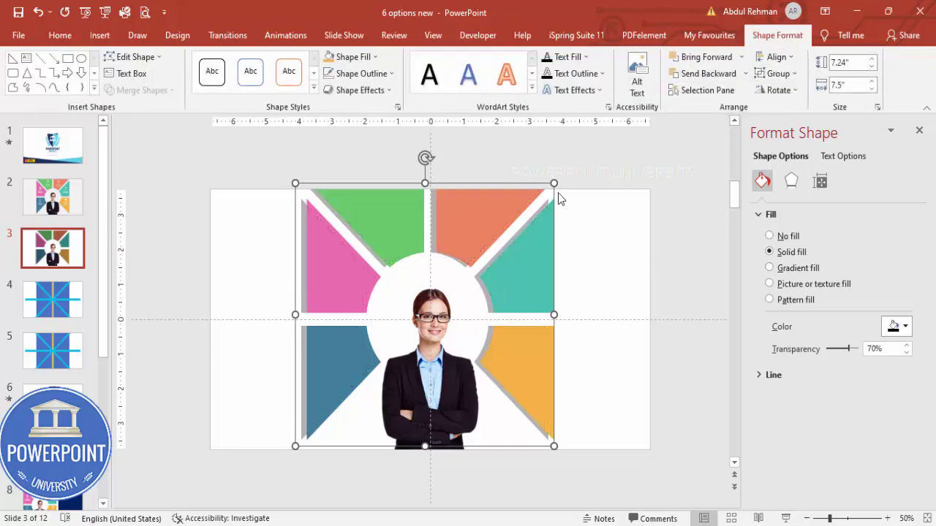
right_click(351, 183)
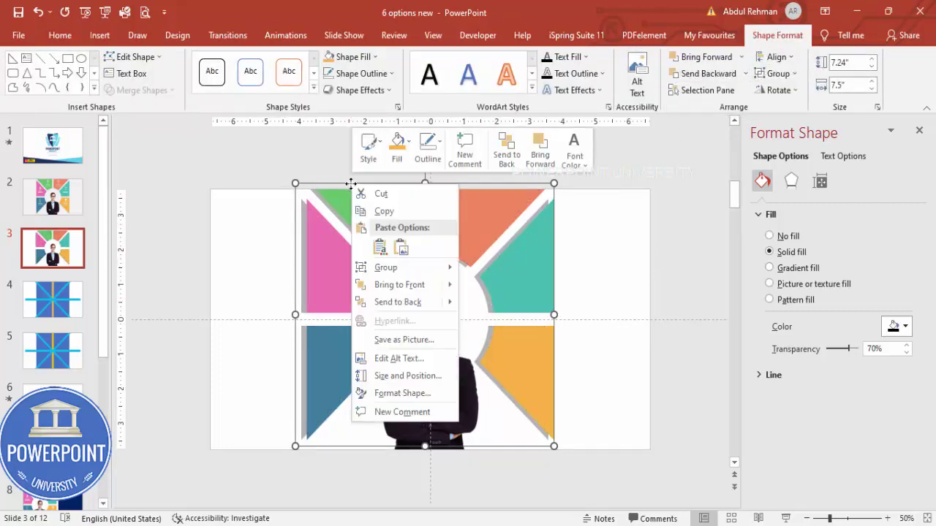
Ungroup the coloured wedges into six separate shapes and fit the slide to the window.
click(499, 306)
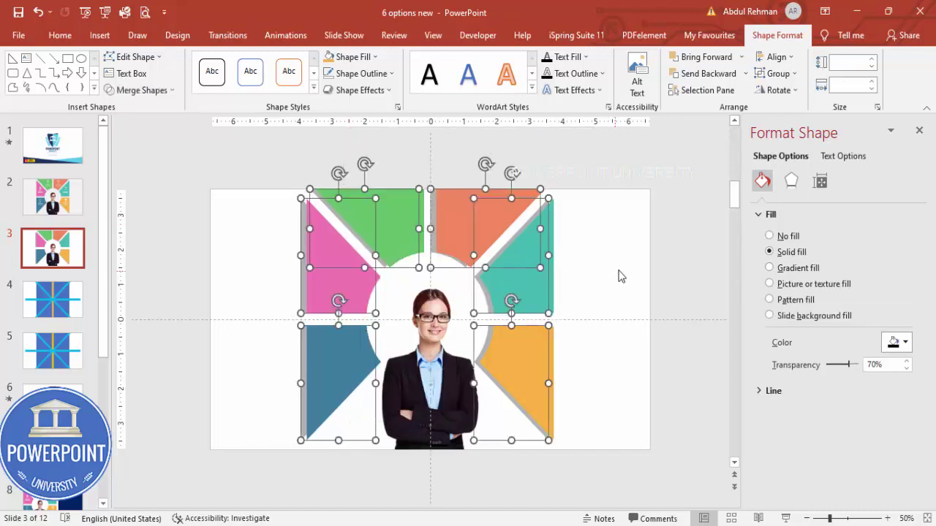
click(618, 272)
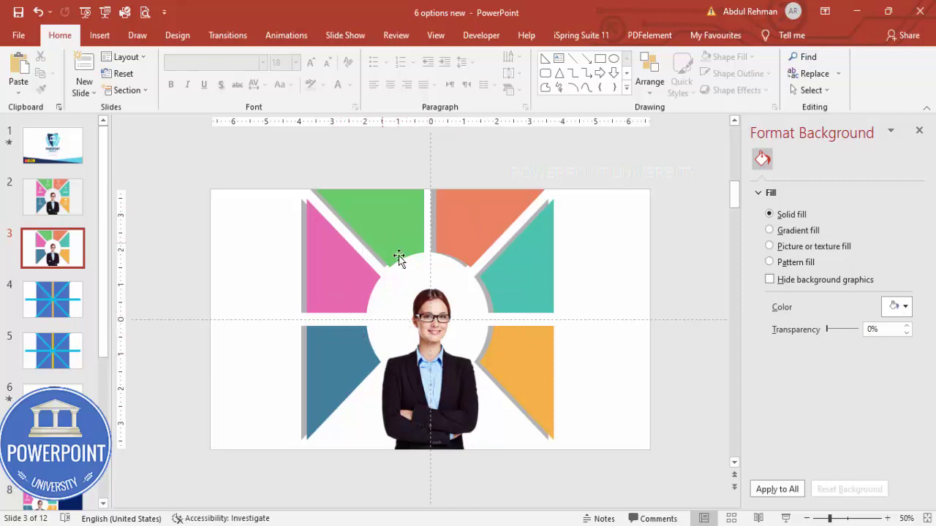
click(927, 519)
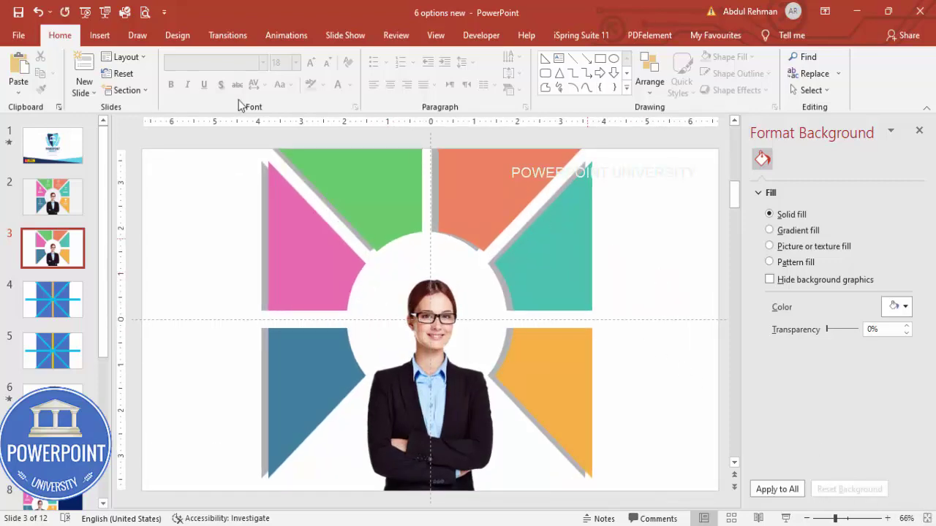
click(100, 35)
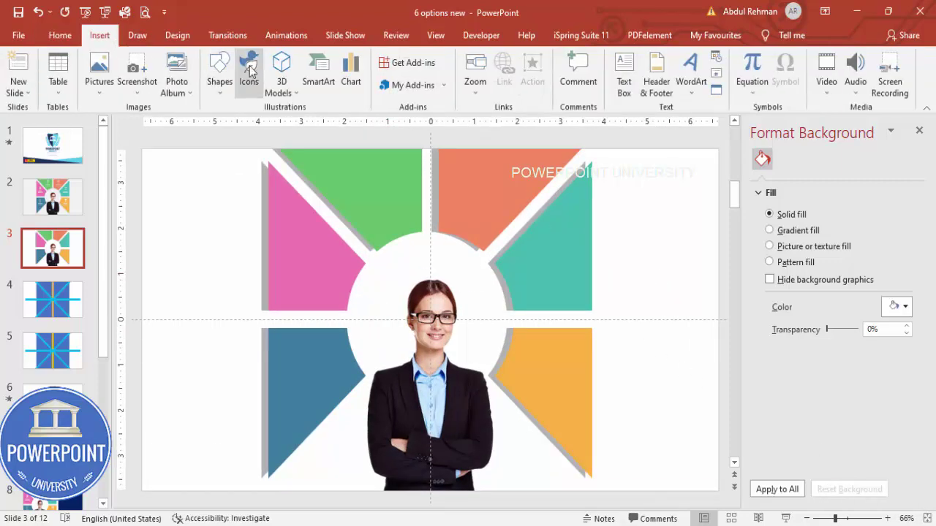
Insert the target, presentation board, head-with-gears, lightbulb, hourglass and eye icons from the icon library.
click(249, 70)
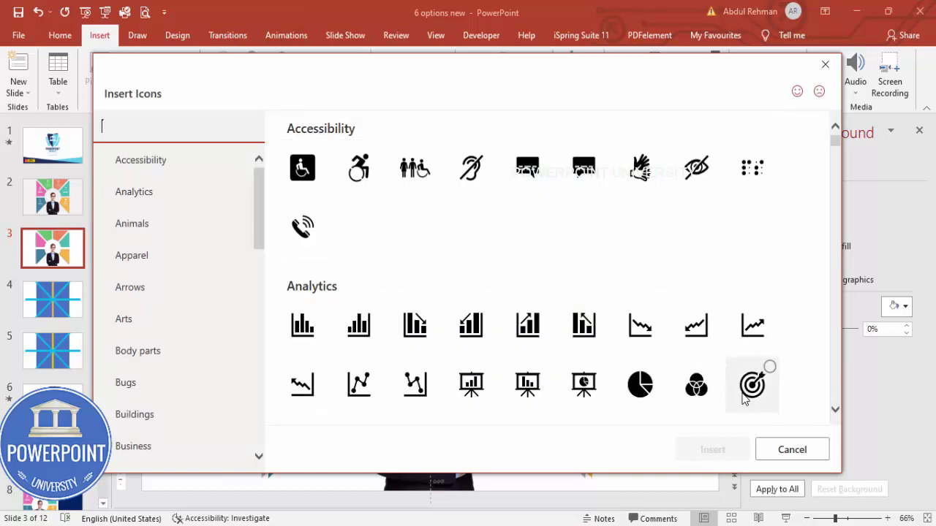
click(747, 394)
click(494, 374)
scroll(548, 355, down, 2)
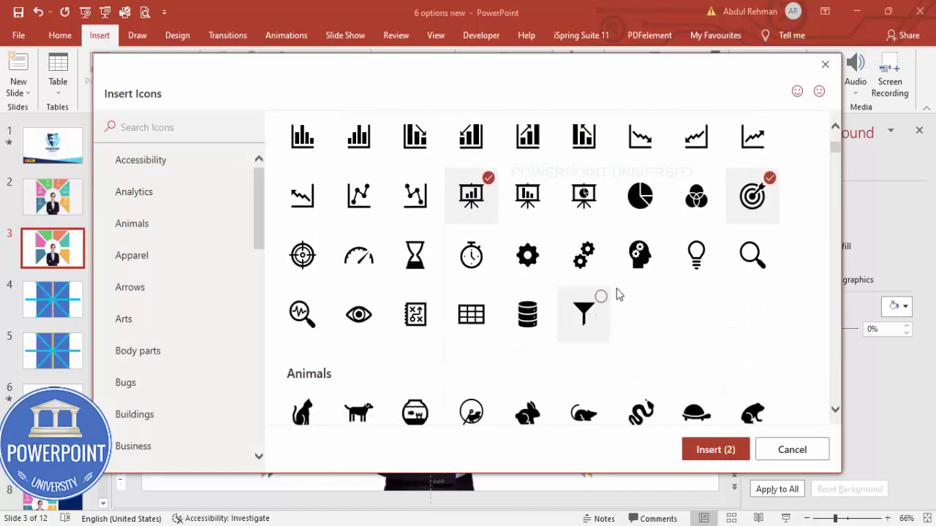
click(642, 270)
click(696, 268)
click(415, 262)
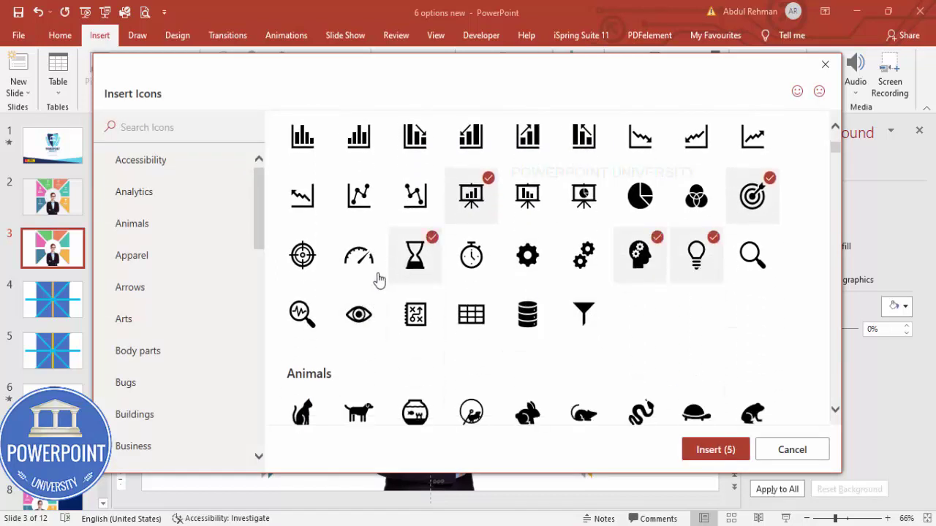
click(700, 450)
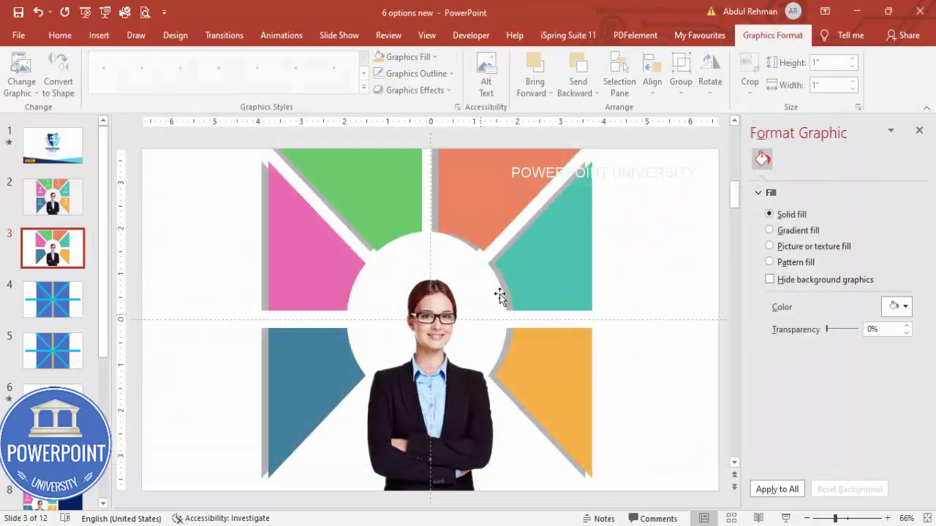
Resize the inserted icons to a 0.6 inch height.
drag(480, 312, 670, 199)
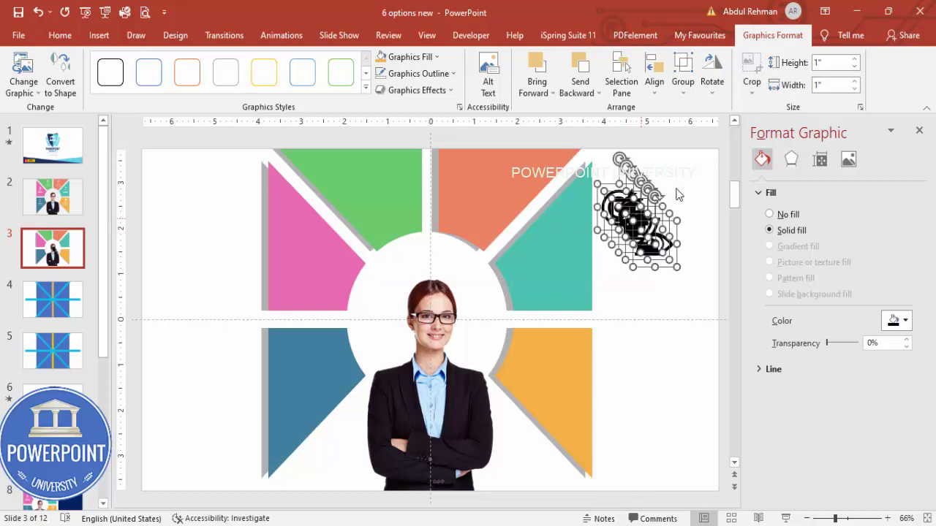
click(826, 62)
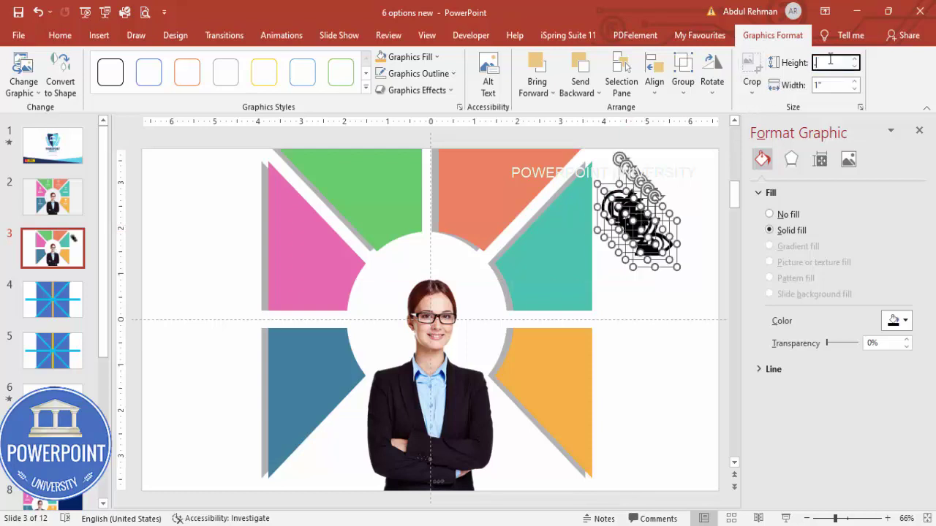
text(0.6)
key(Return)
click(644, 354)
Place the eye, hourglass, lightbulb, gear-head, board and target icons on the blue, pink, green, orange, teal and yellow wedges.
drag(647, 235, 303, 353)
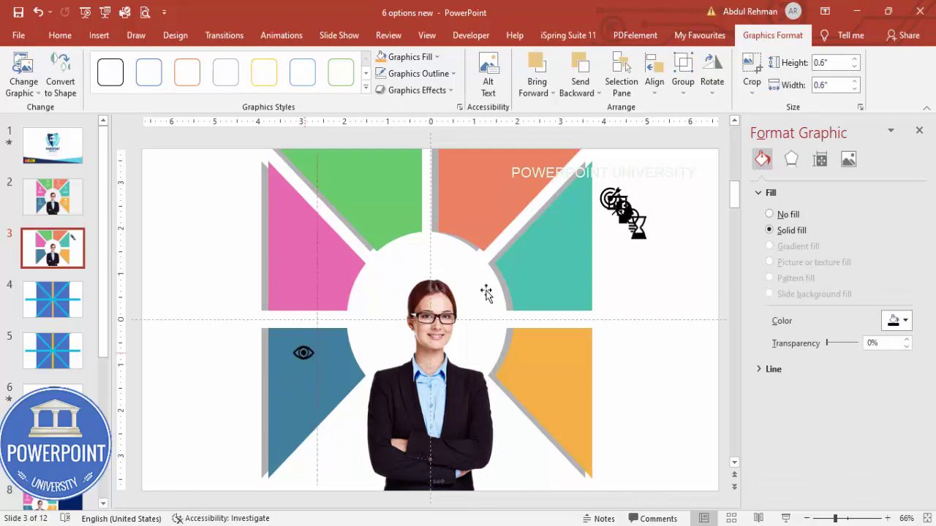
drag(637, 228, 308, 239)
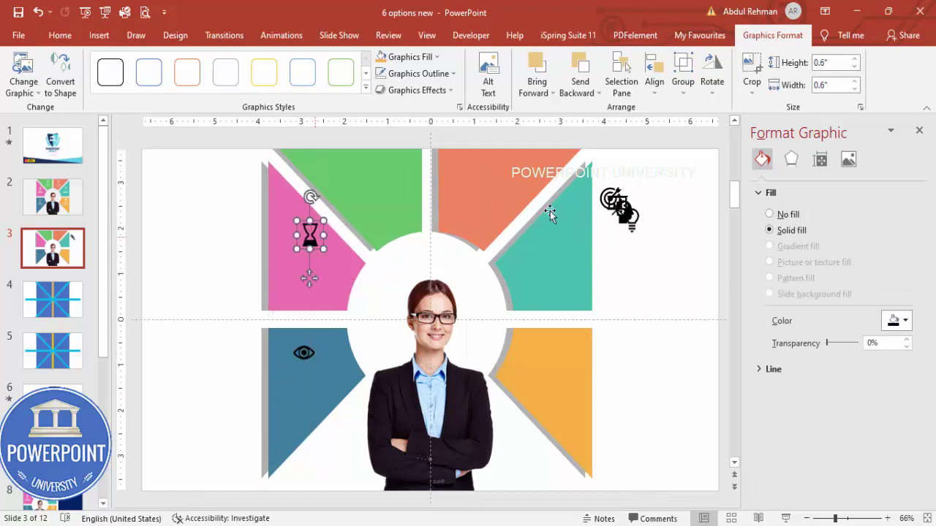
drag(625, 217, 369, 166)
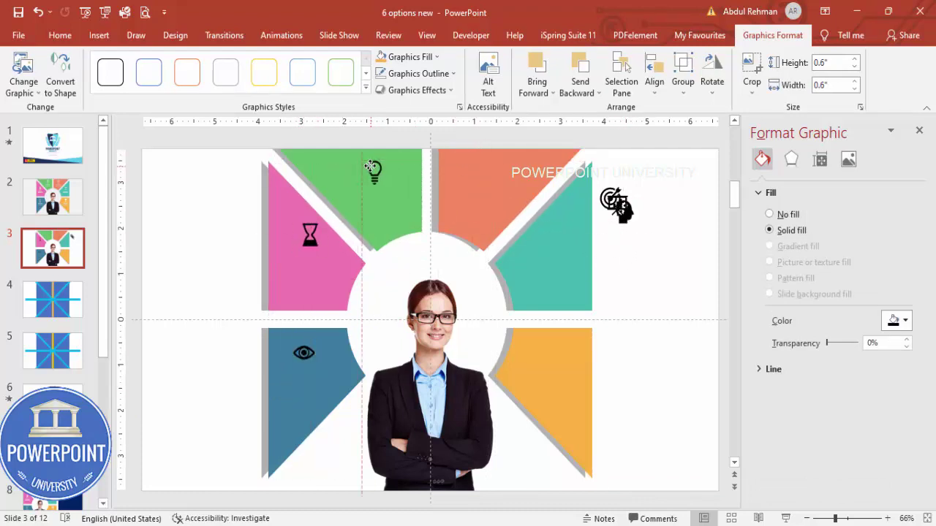
drag(617, 212, 494, 173)
drag(630, 214, 557, 237)
drag(610, 198, 555, 355)
Select all six icons and fill them white.
shift+click(550, 239)
shift+click(491, 180)
shift+click(374, 176)
shift+click(309, 245)
shift+click(304, 362)
click(408, 57)
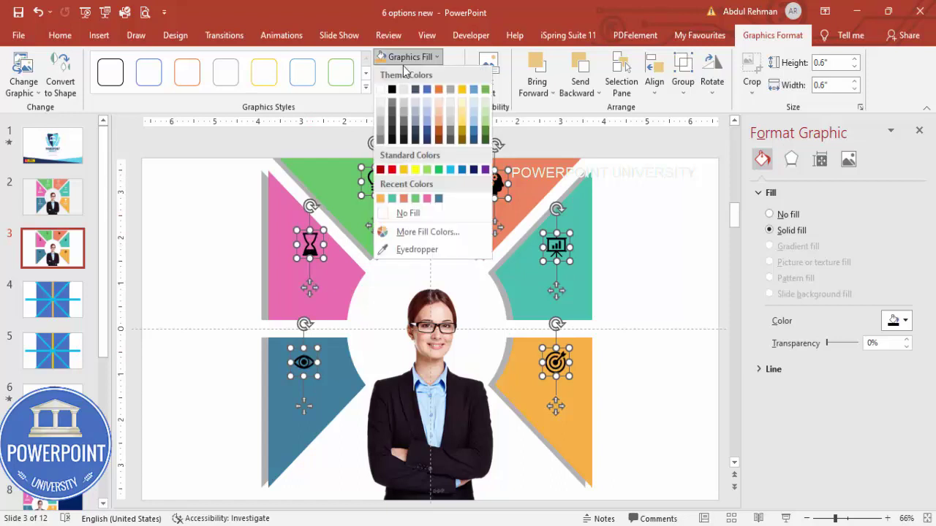
click(381, 89)
click(598, 231)
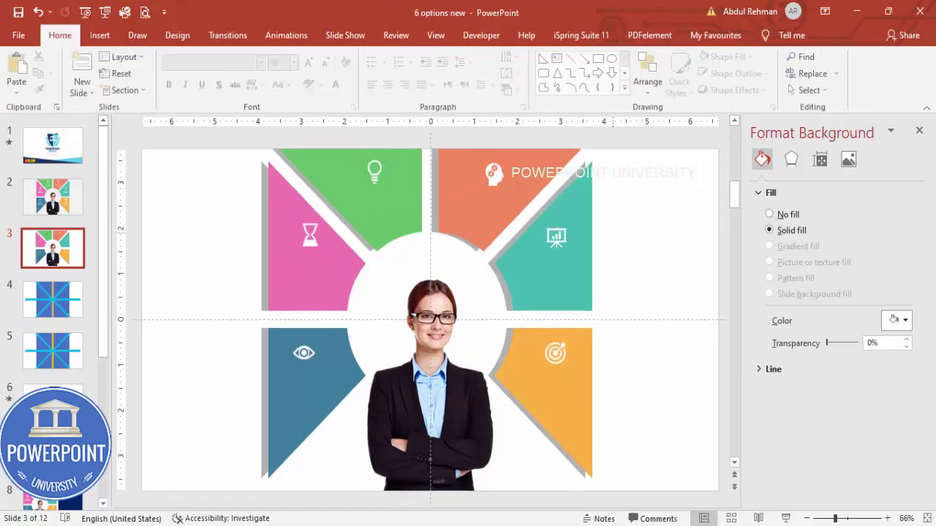
click(99, 35)
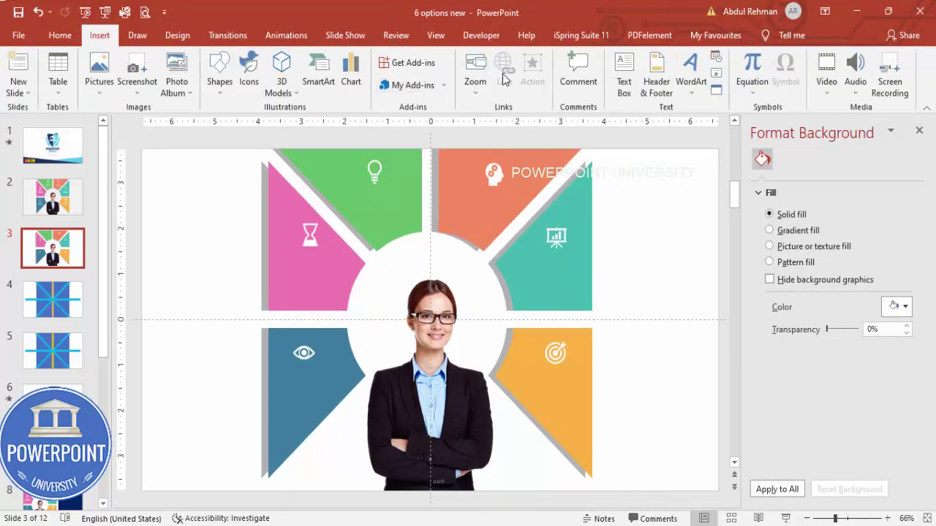
click(623, 73)
Create a centred, size 12, white 'Add title and detail text' label under the blue wedge's eye icon.
drag(165, 200, 219, 221)
text(Ad)
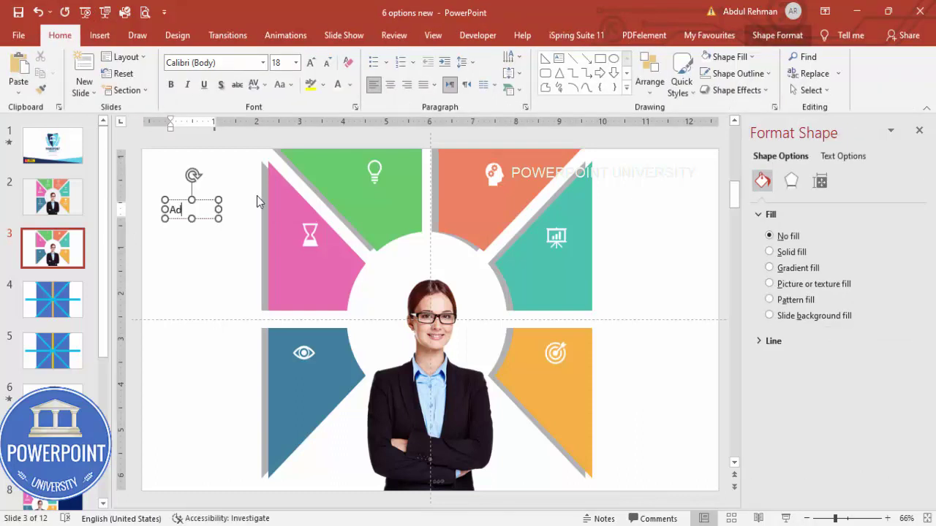
text(d)
text( tilte ar)
text(d detail text)
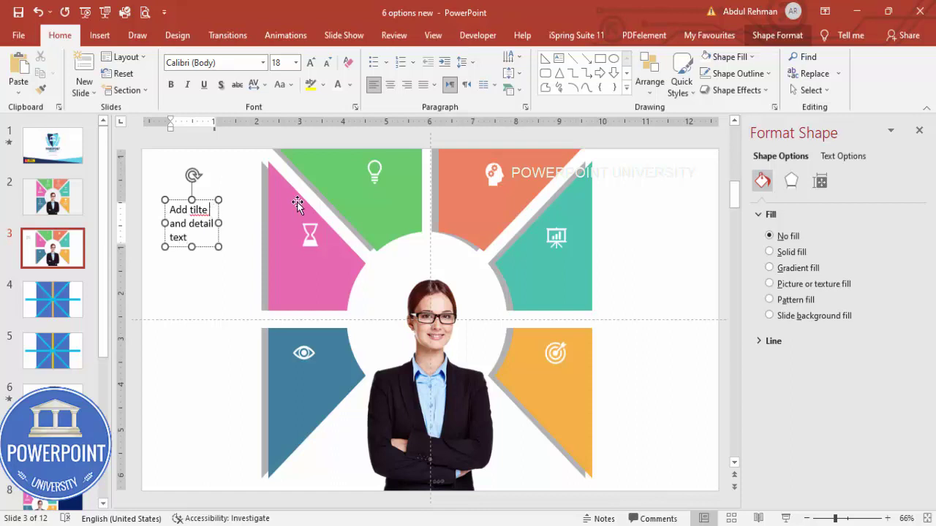
key(BackSpace)
key(BackSpace)
key(BackSpace)
text(tle)
click(207, 201)
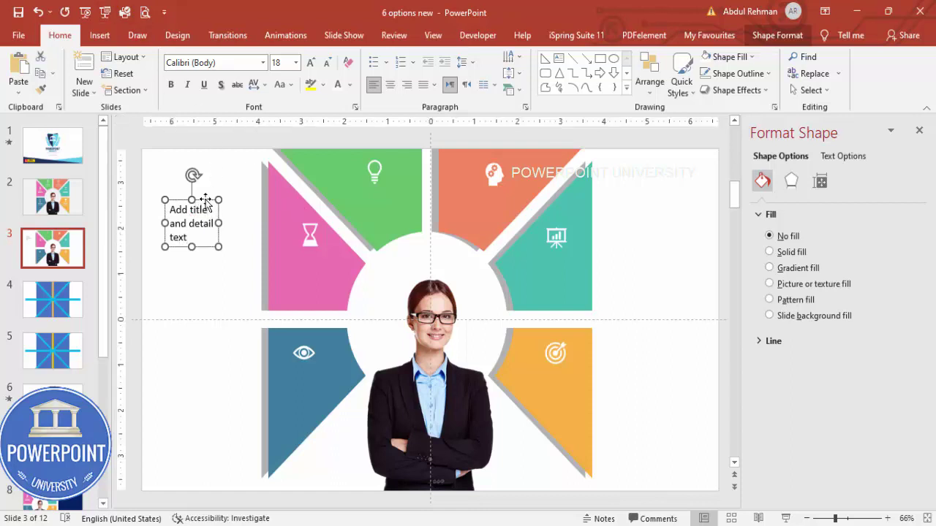
click(327, 63)
click(327, 62)
click(326, 63)
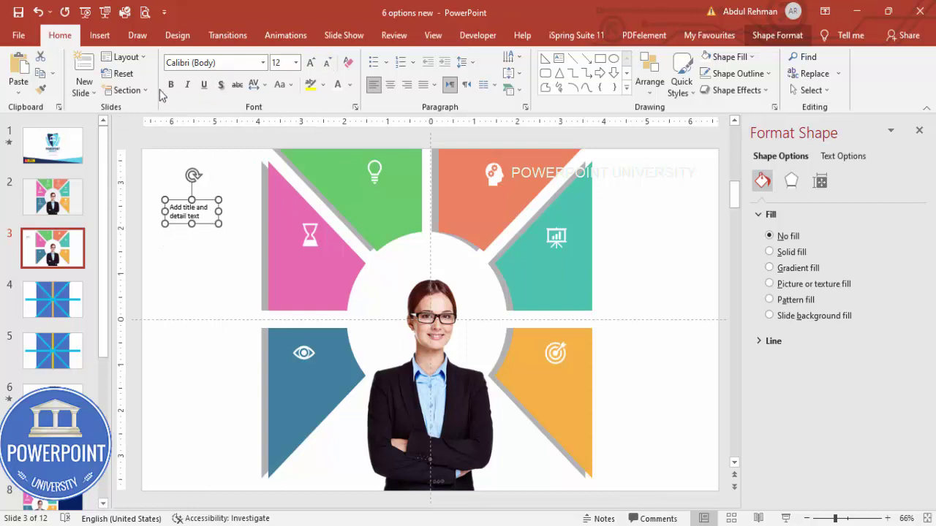
click(390, 85)
drag(198, 205, 312, 371)
click(337, 84)
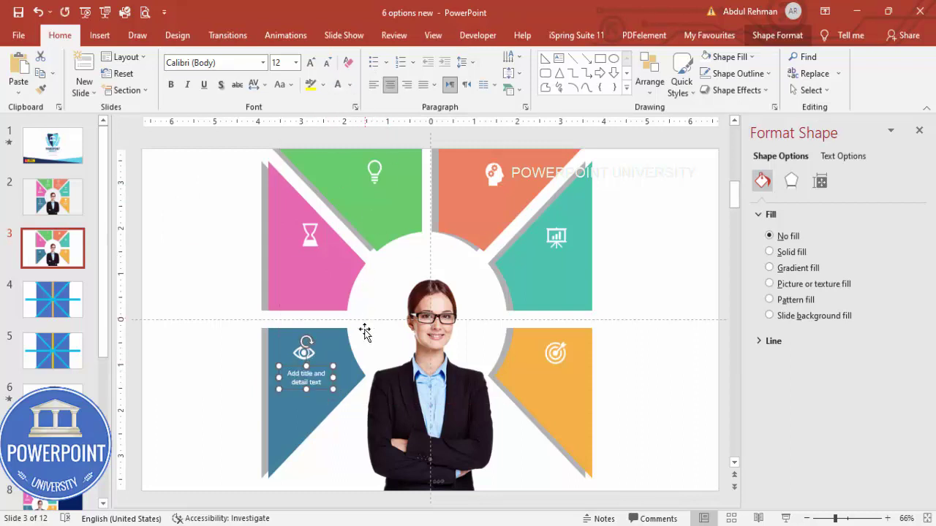
Copy the label onto the pink, orange and yellow target wedges.
drag(321, 368, 392, 192)
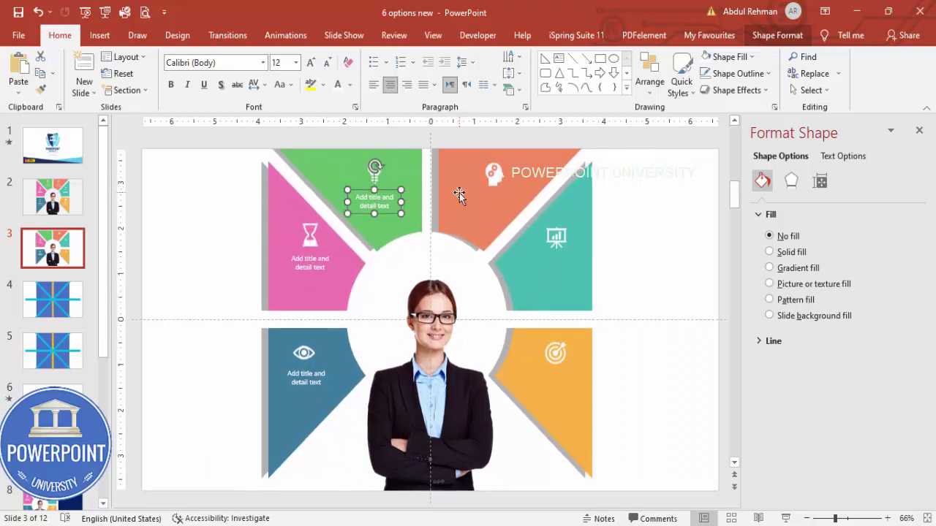
drag(464, 179, 570, 258)
key(ctrl+d)
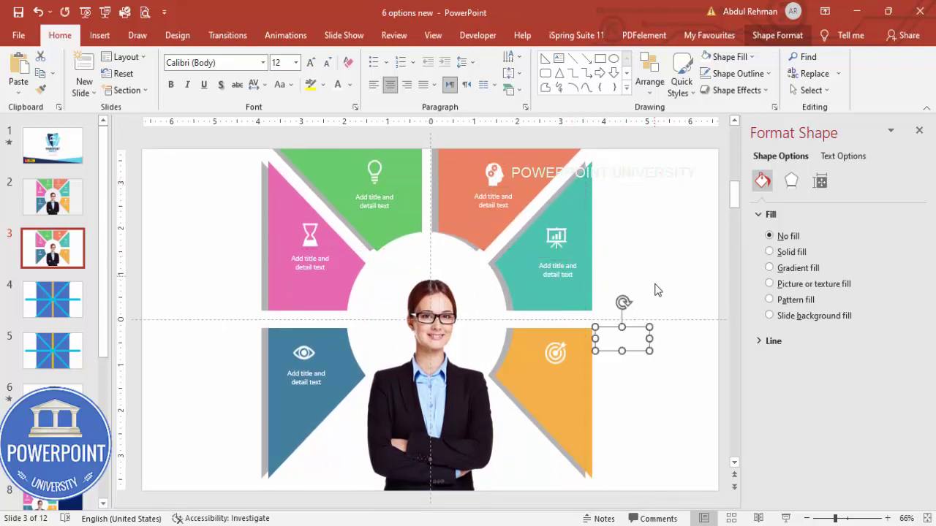
drag(622, 336, 556, 381)
click(648, 374)
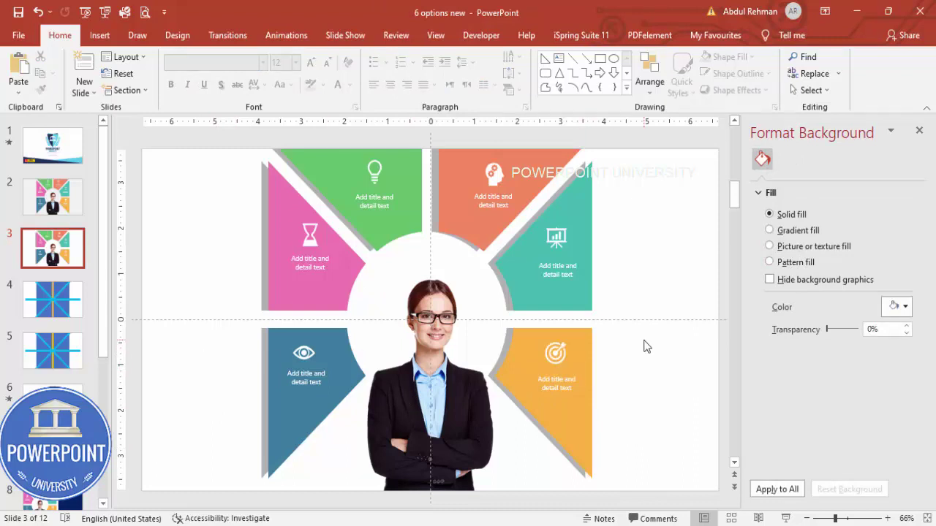
Group the blue wedge with its eye icon and label, and the pink wedge with its hourglass and label.
drag(181, 306, 389, 512)
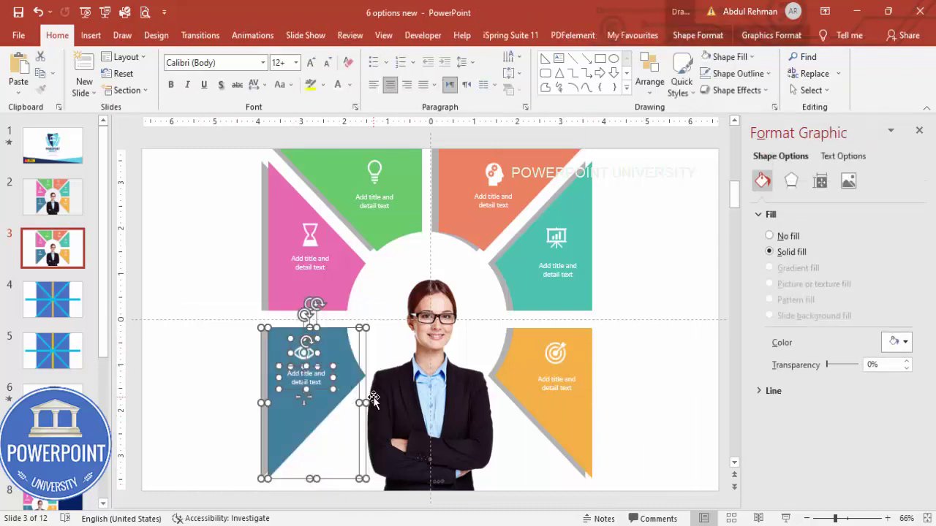
key(ctrl+g)
drag(360, 383, 246, 395)
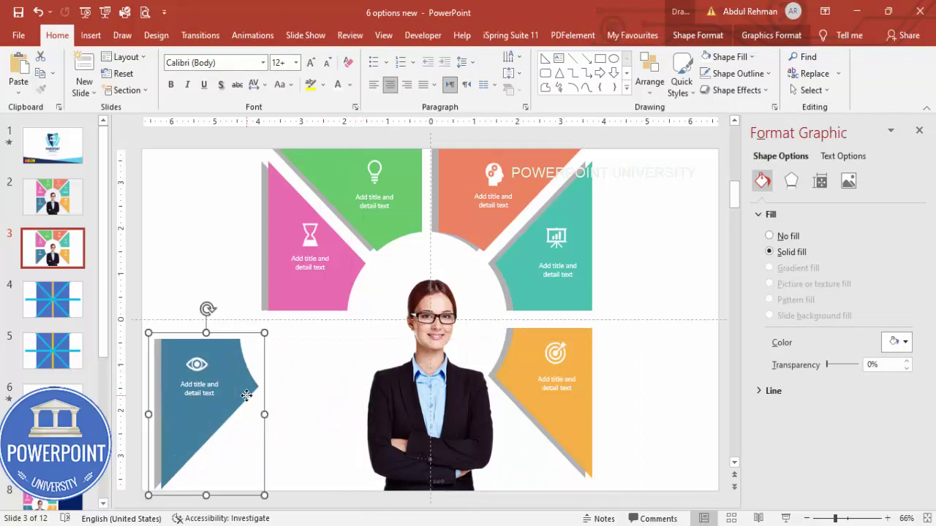
key(ctrl+z)
click(225, 156)
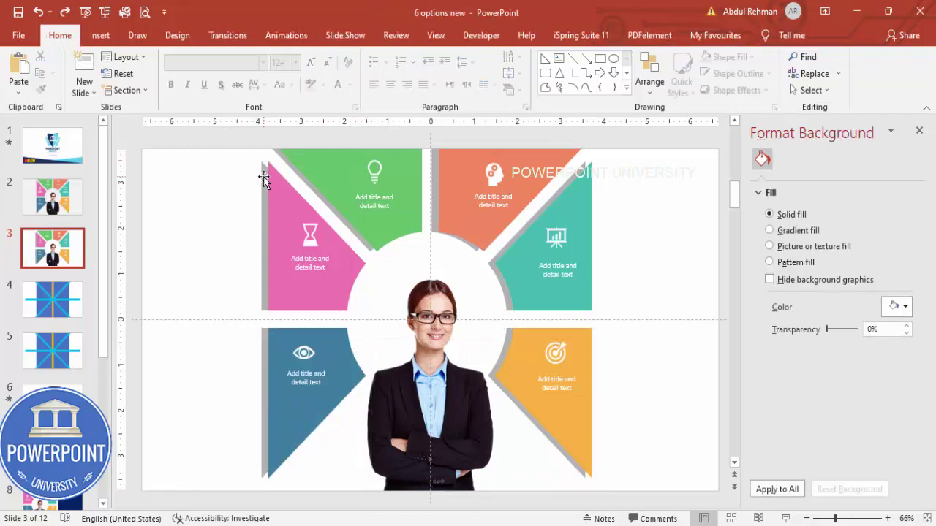
click(264, 180)
click(309, 248)
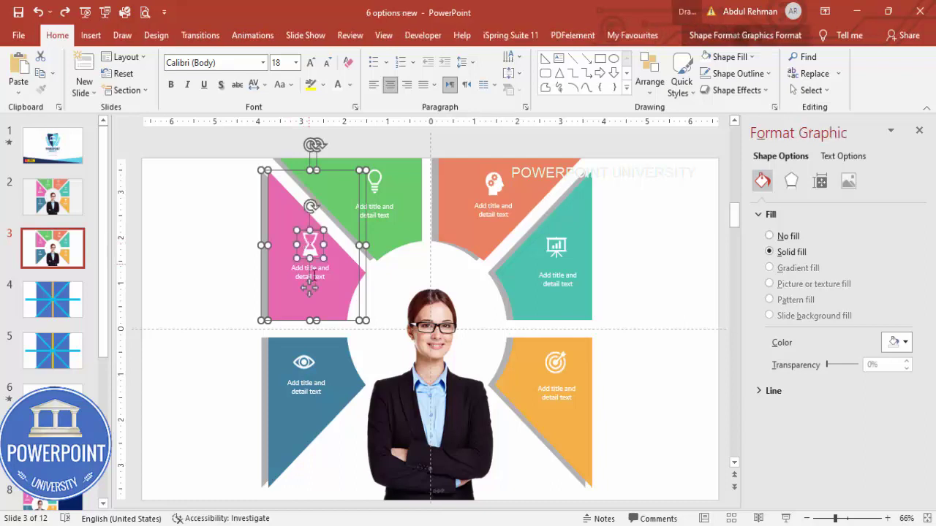
shift+click(321, 276)
key(ctrl+g)
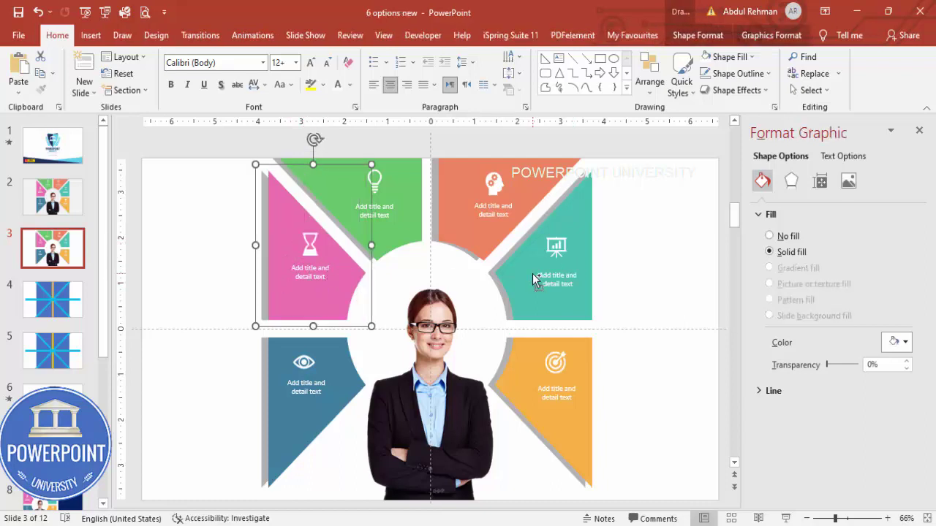
Group the green and top orange wedges each with their icon, label and grey shadow.
click(375, 179)
shift+click(380, 211)
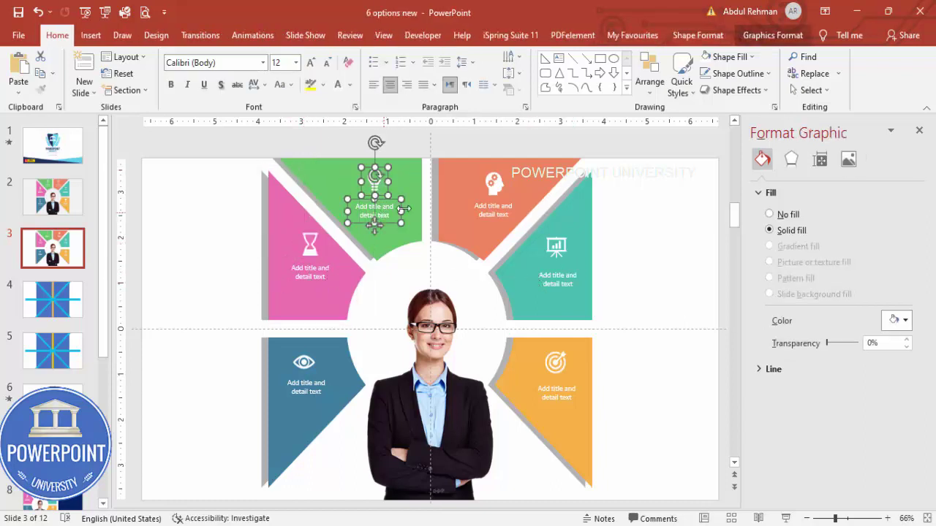
shift+click(295, 182)
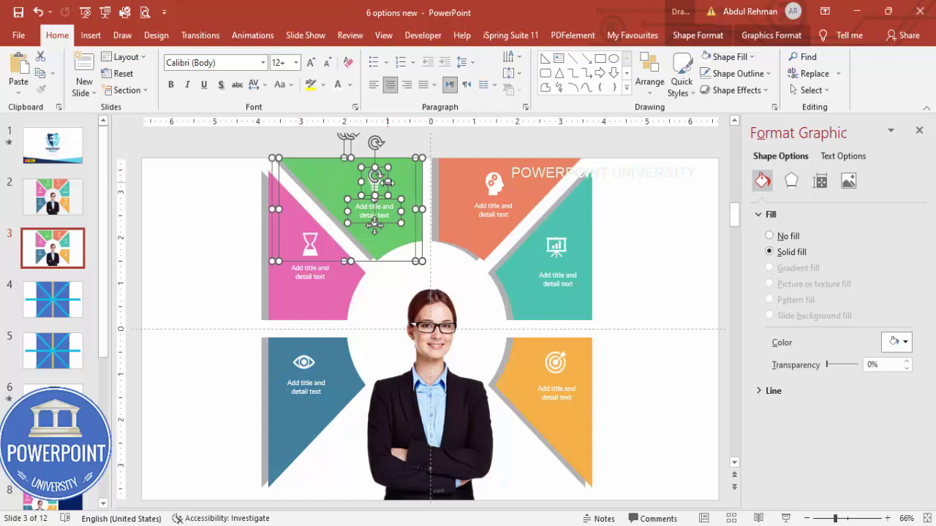
key(ctrl+g)
click(443, 174)
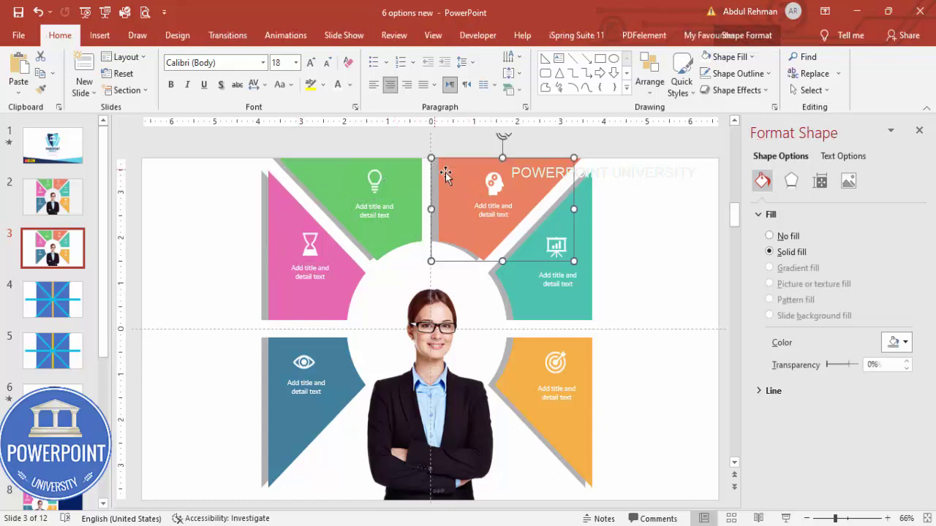
shift+click(493, 183)
shift+click(493, 211)
shift+click(443, 232)
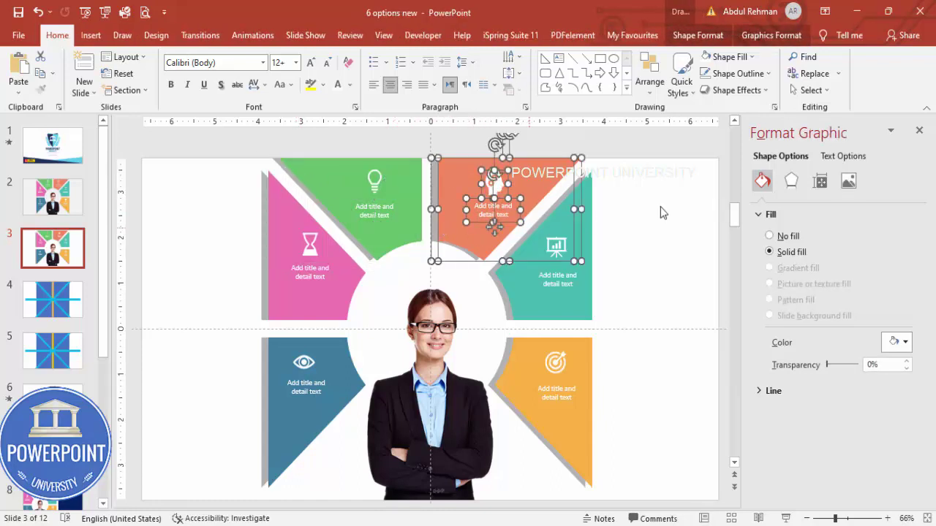
key(ctrl+g)
Group the teal and lower orange wedges each with their shadow, icon and text label.
click(560, 243)
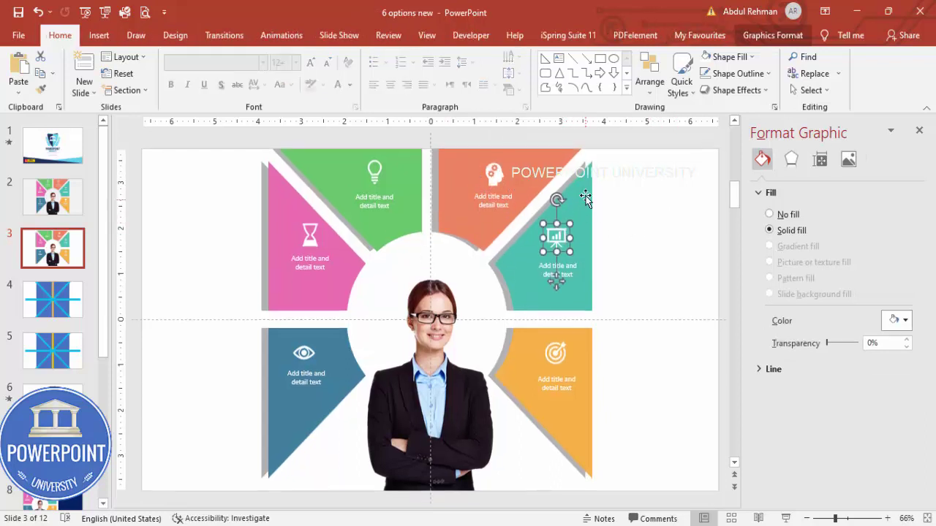
shift+click(557, 288)
shift+click(572, 278)
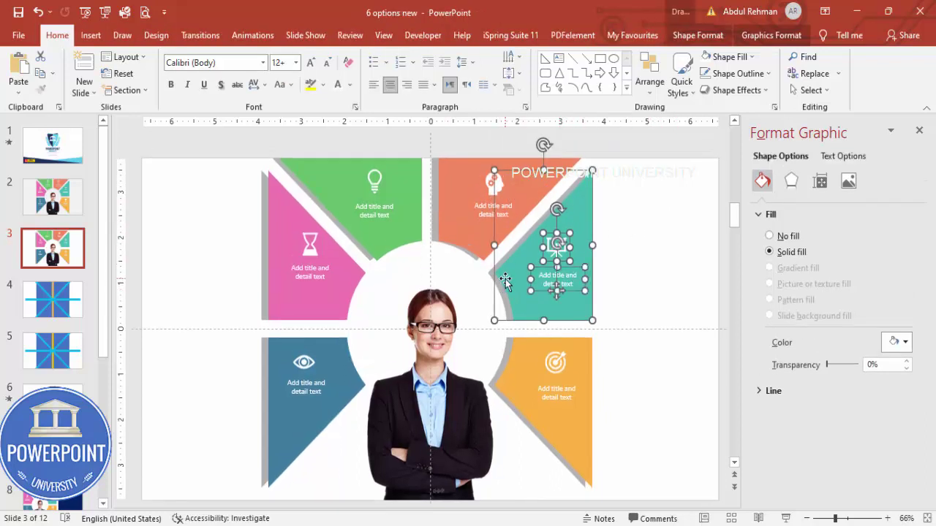
shift+click(491, 270)
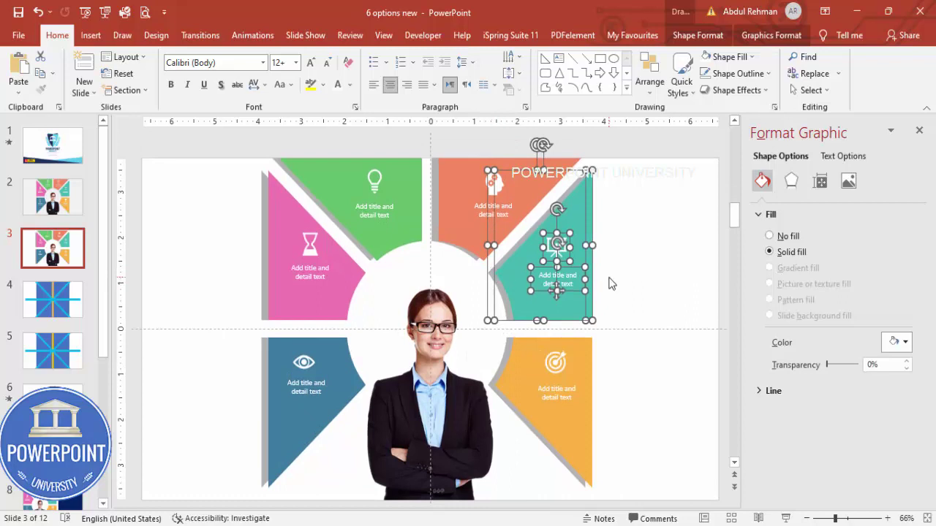
key(ctrl+g)
click(542, 342)
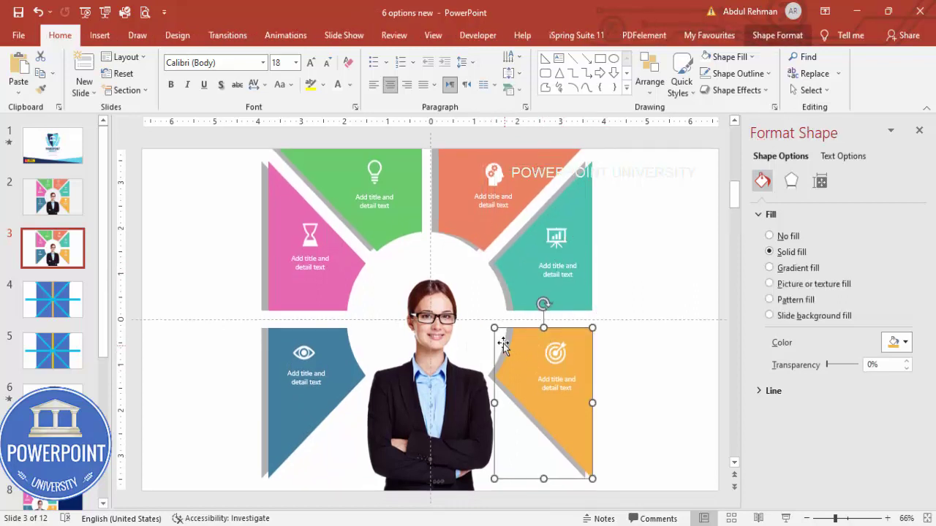
shift+click(505, 351)
shift+click(556, 360)
shift+click(571, 395)
shift+click(570, 386)
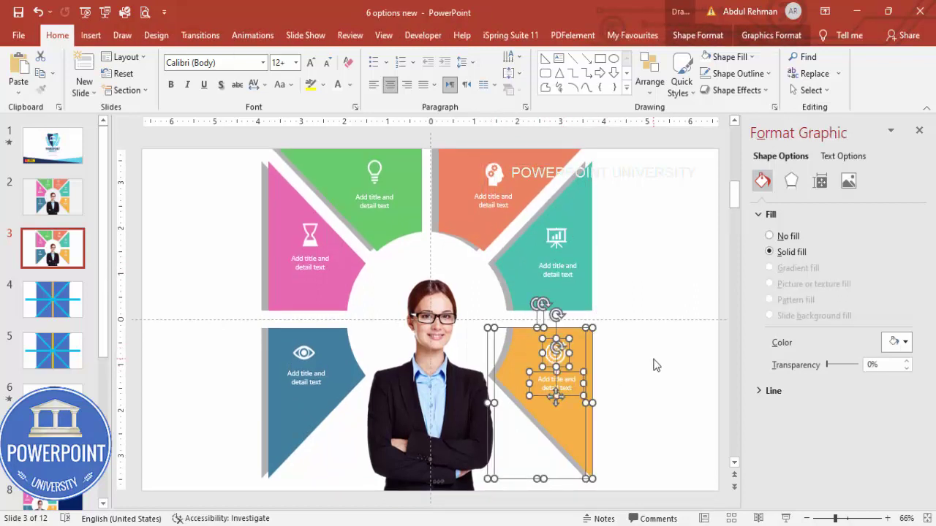
key(ctrl+g)
click(636, 360)
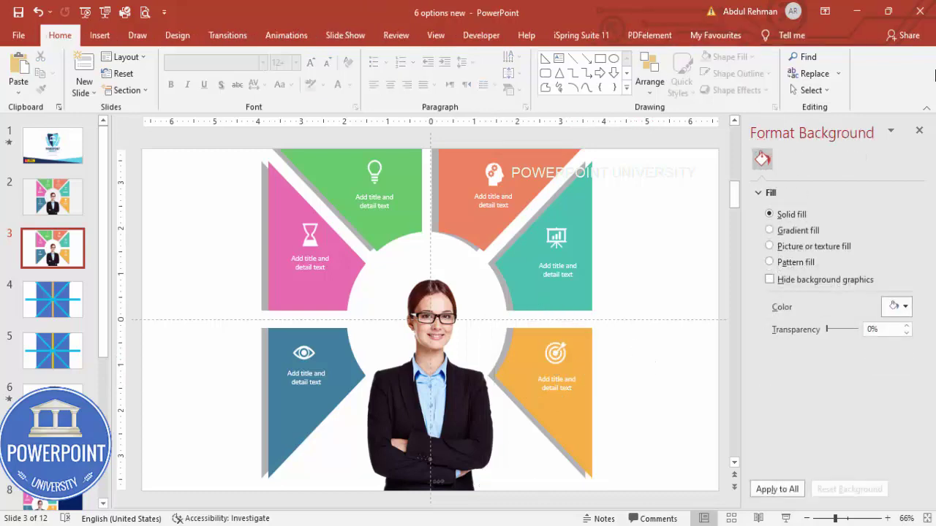
click(915, 128)
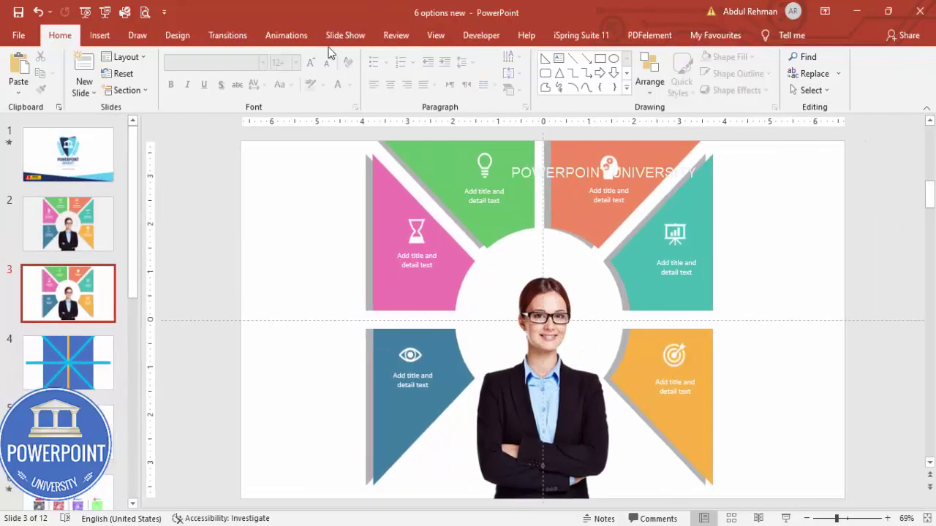
Open the Animation Pane and give the central portrait a Fly In entrance.
click(286, 35)
click(648, 57)
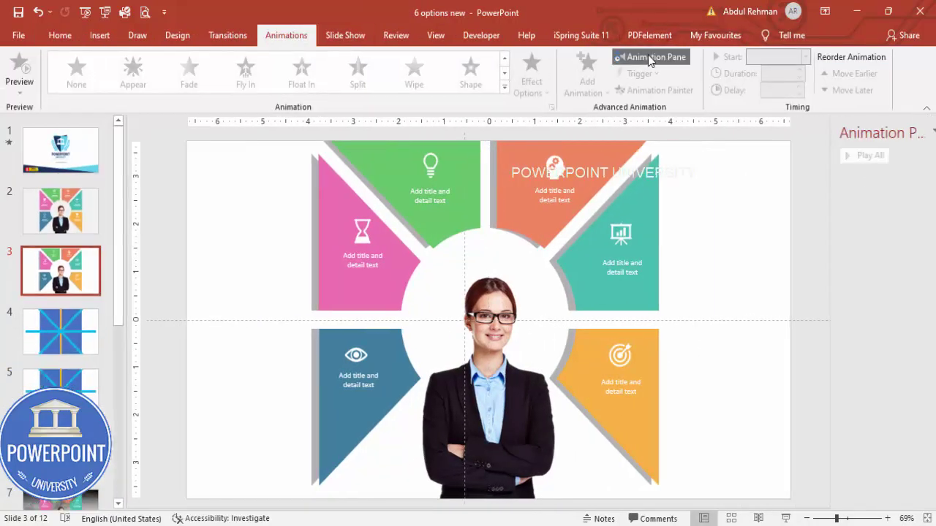
click(439, 419)
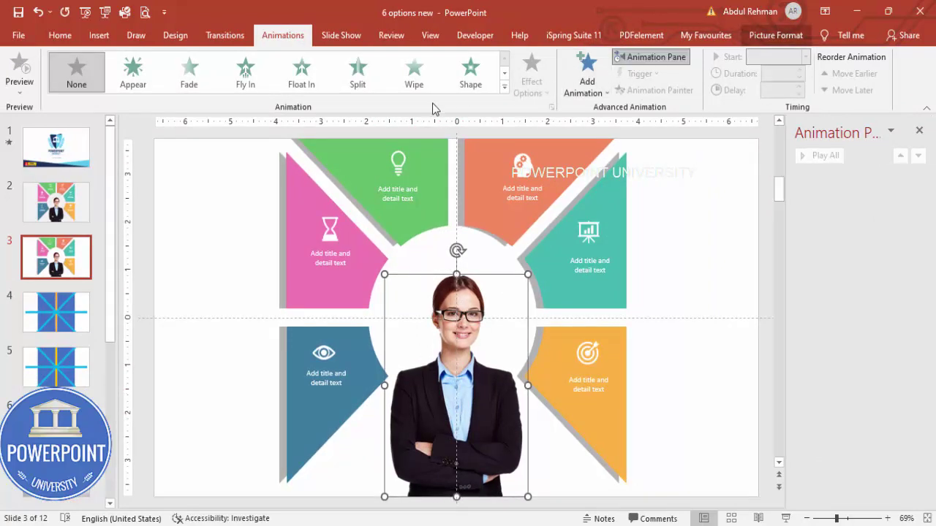
click(249, 79)
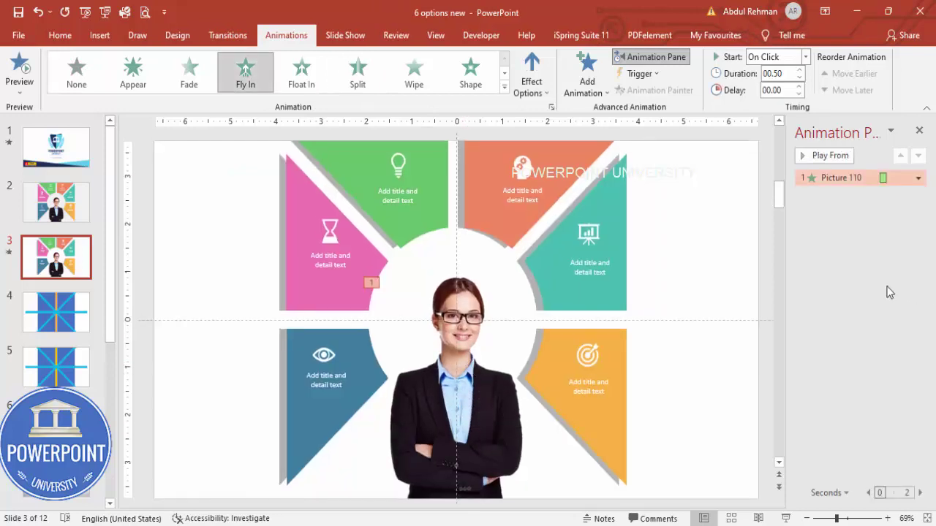
click(370, 379)
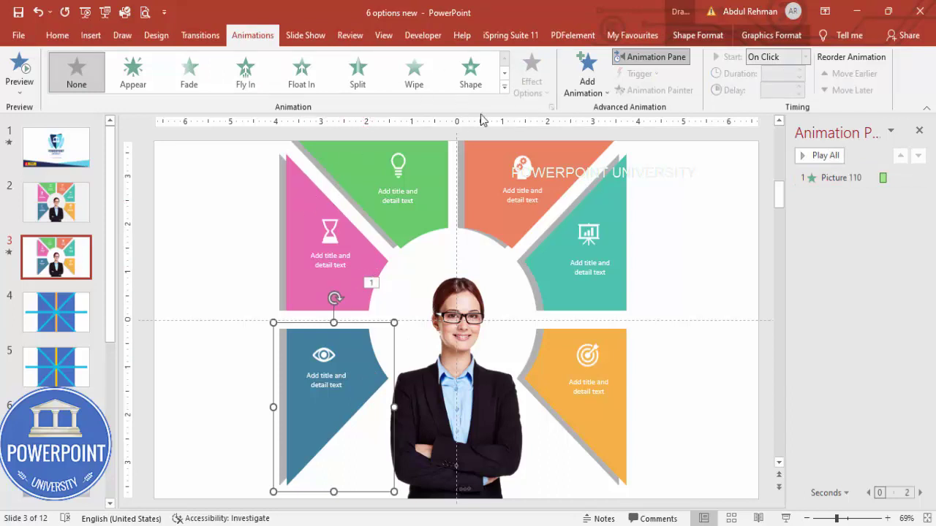
Apply the Wipe entrance from More Entrance Effects to the blue eye-icon group.
click(587, 86)
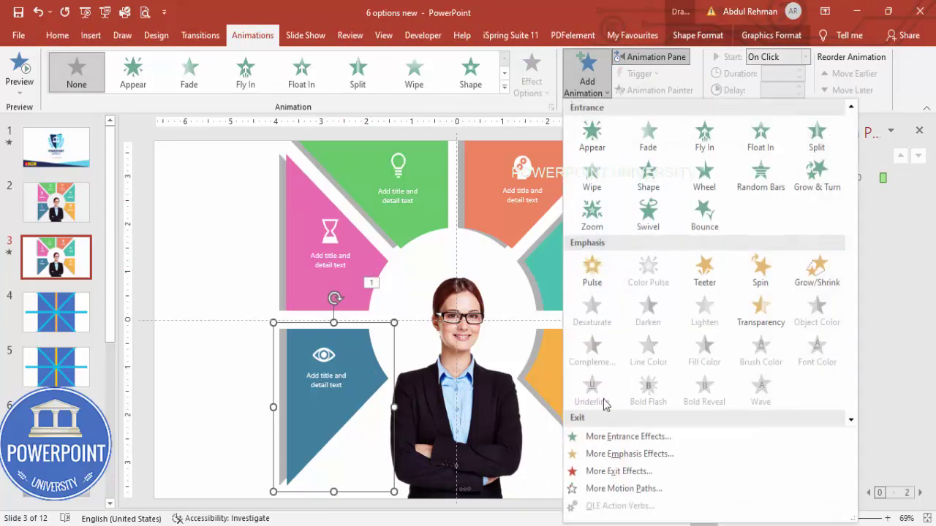
click(611, 437)
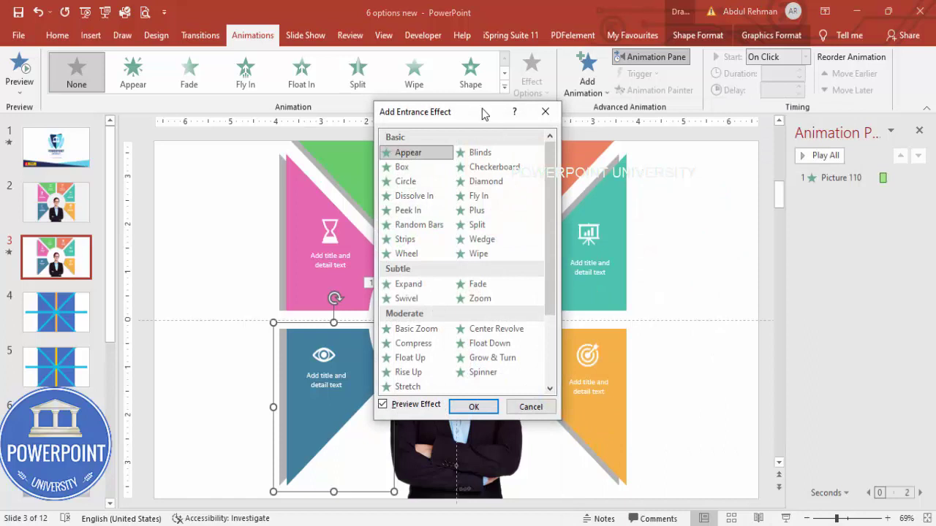
drag(483, 117, 831, 121)
drag(897, 256, 901, 330)
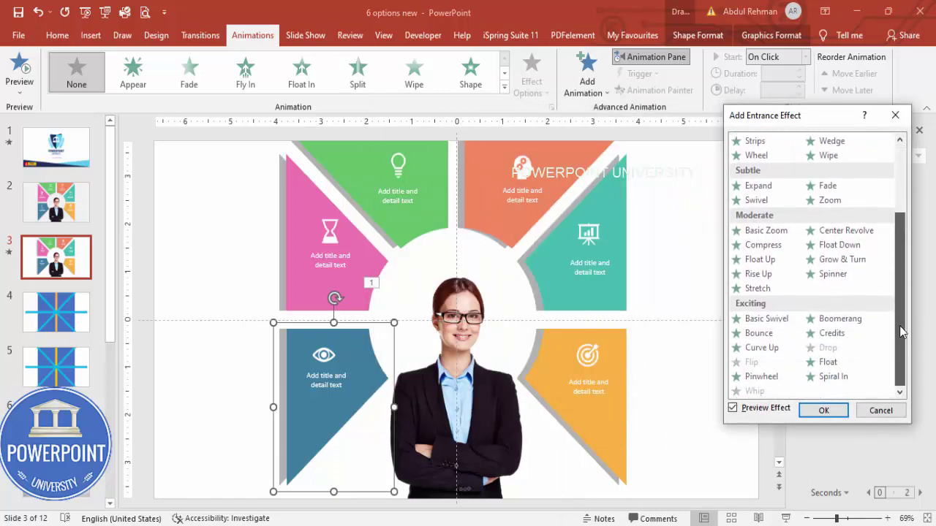
click(761, 288)
click(766, 275)
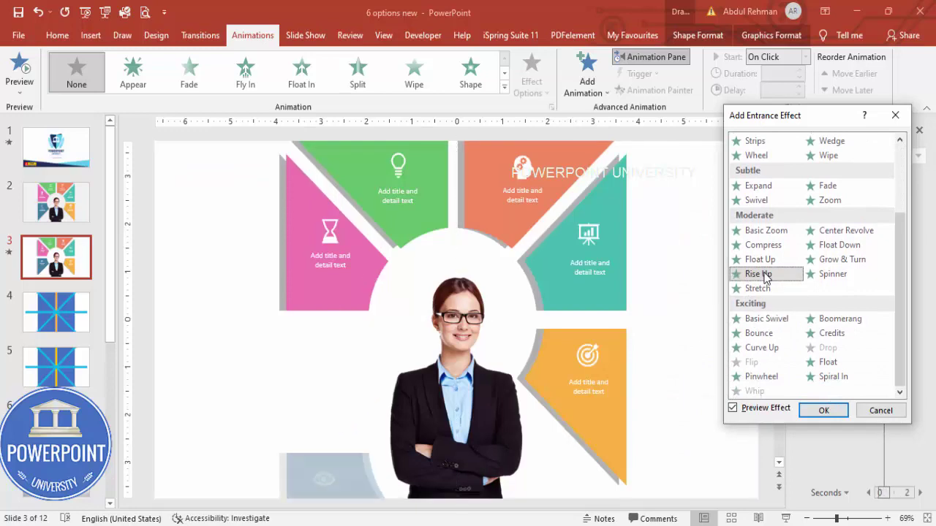
click(769, 262)
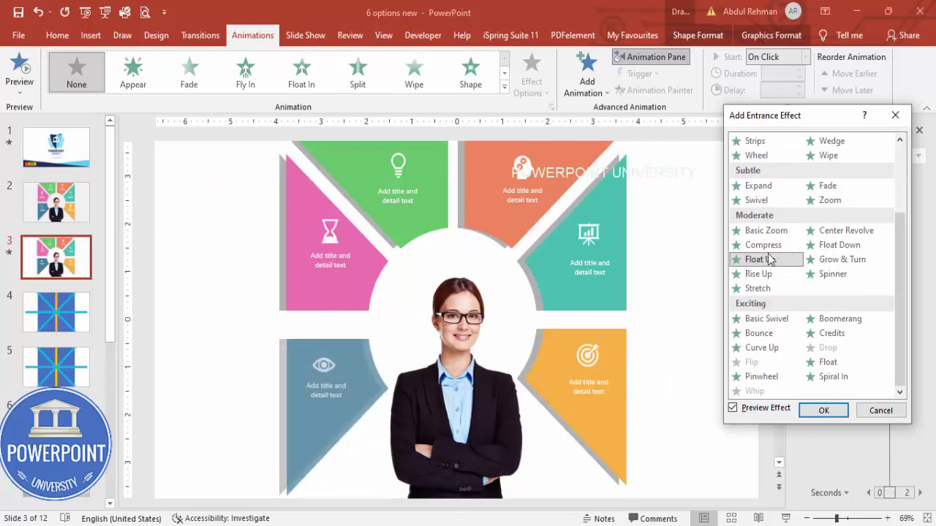
click(771, 247)
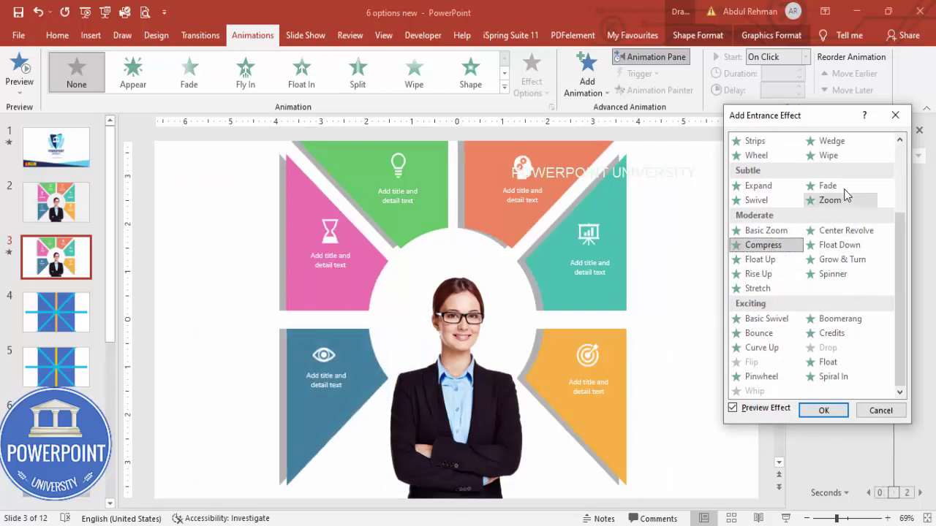
click(829, 156)
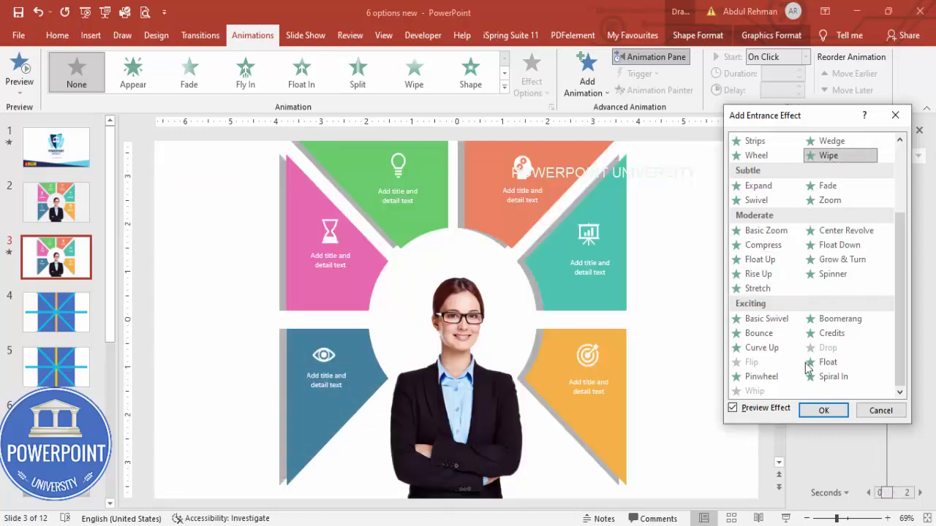
click(824, 410)
click(531, 77)
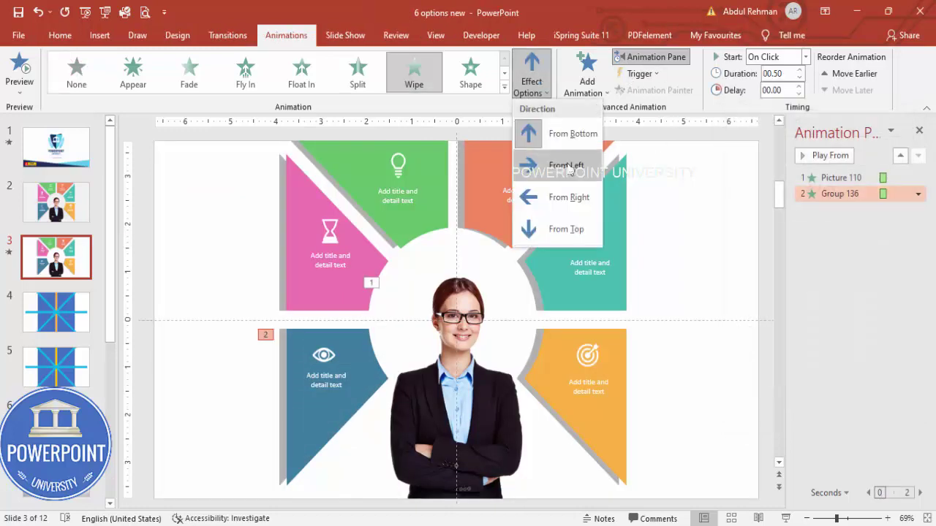
Make the blue group's Wipe come From Right, starting After Previous.
click(575, 195)
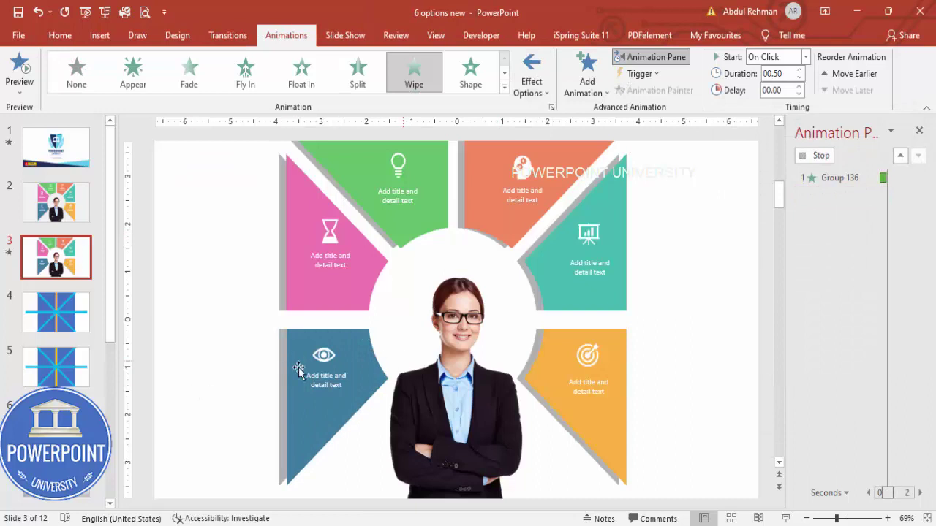
click(804, 57)
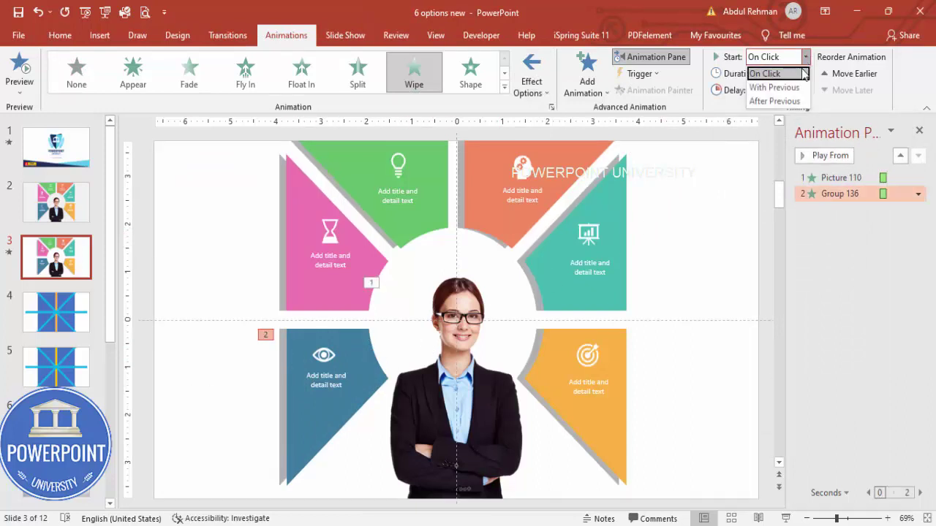
click(775, 98)
Copy the Wipe animation with Animation Painter to the pink, orange, green, teal and lower orange groups.
click(359, 395)
click(657, 90)
click(309, 247)
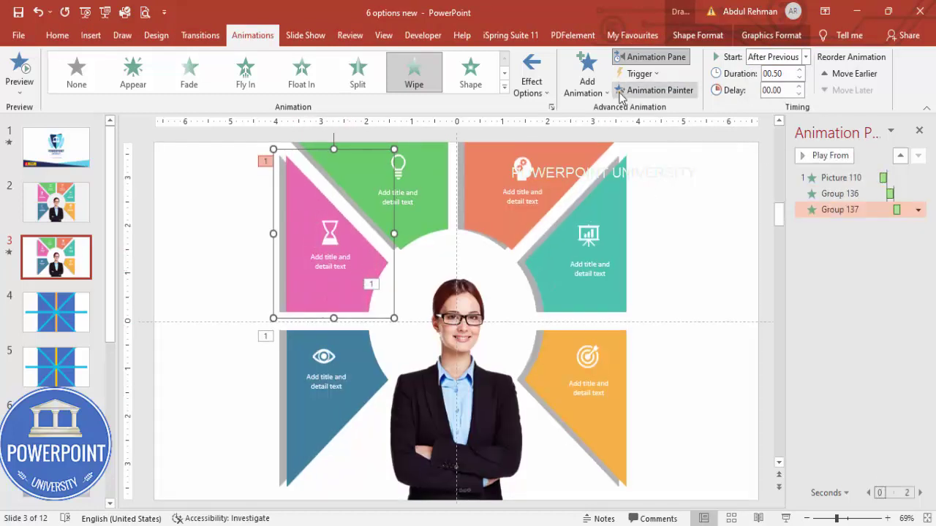
double_click(687, 89)
click(449, 231)
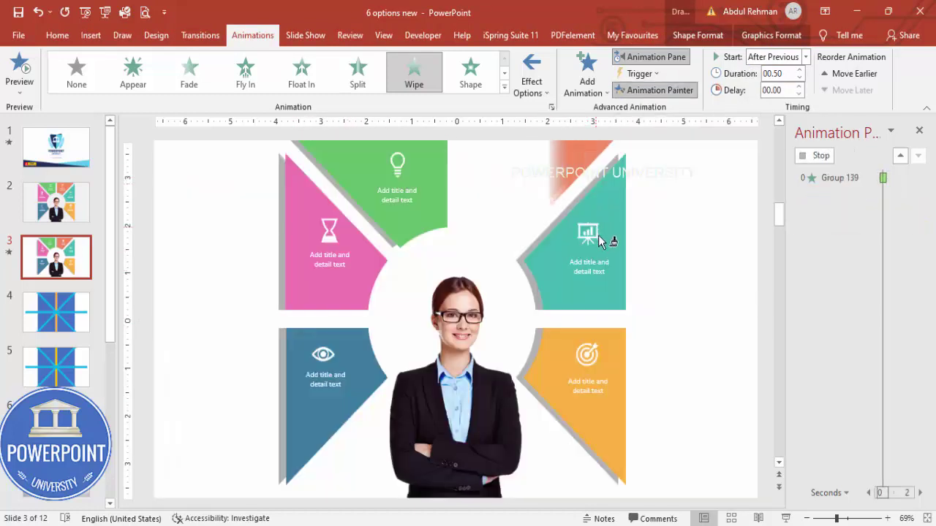
click(393, 210)
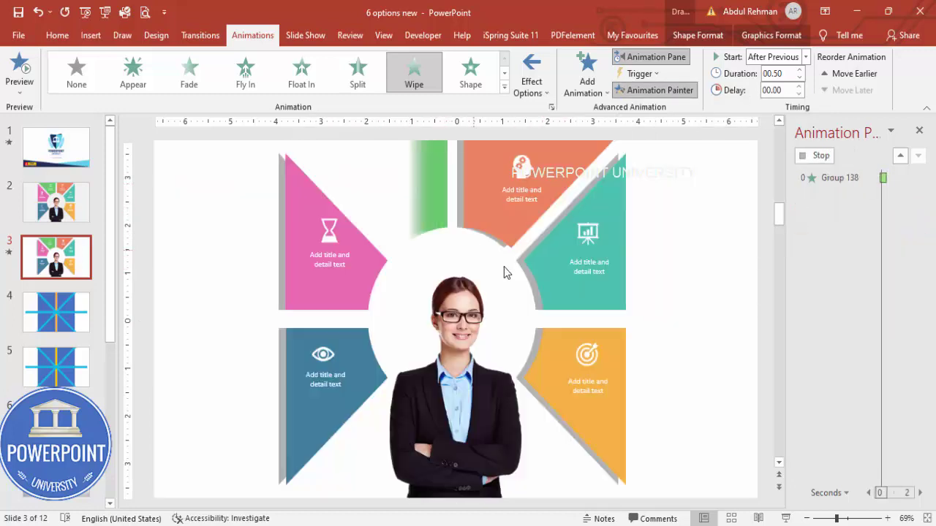
click(606, 299)
click(608, 425)
click(702, 348)
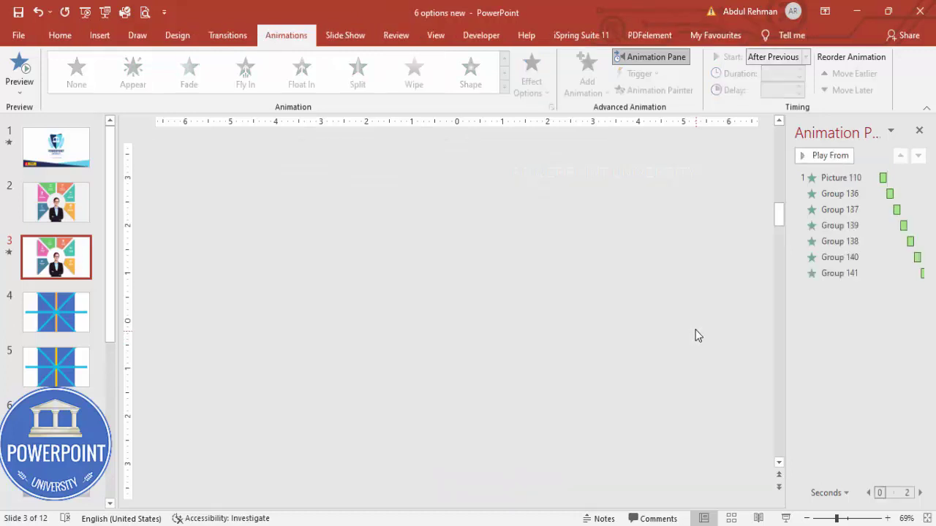